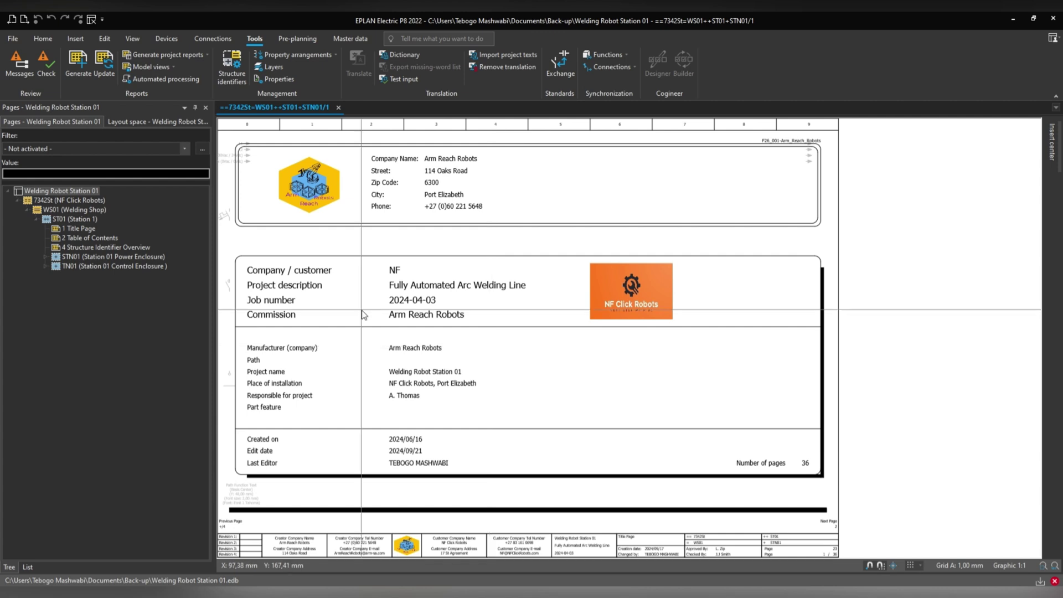
Expand STN01 Station 01 Power Enclosure and open page 100 Main Current
left_click(46, 257)
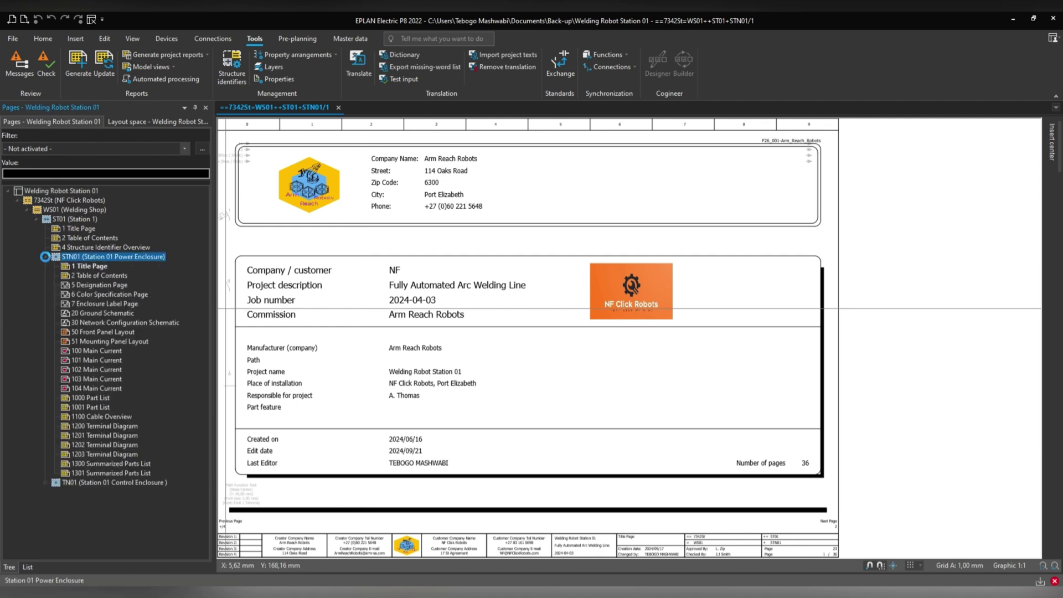
left_click(95, 350)
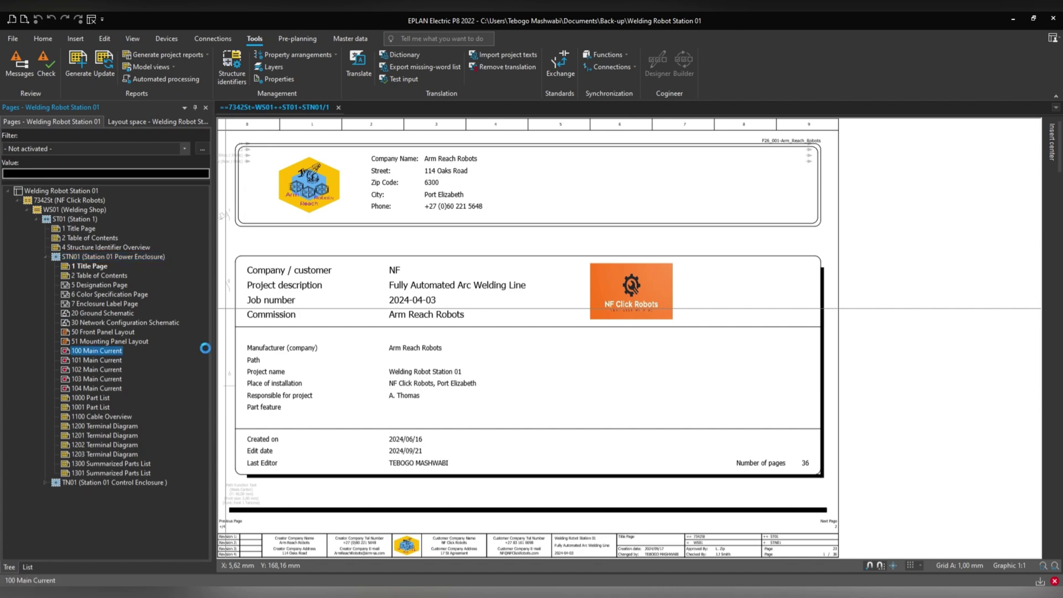
scroll(828, 146, "up", 6)
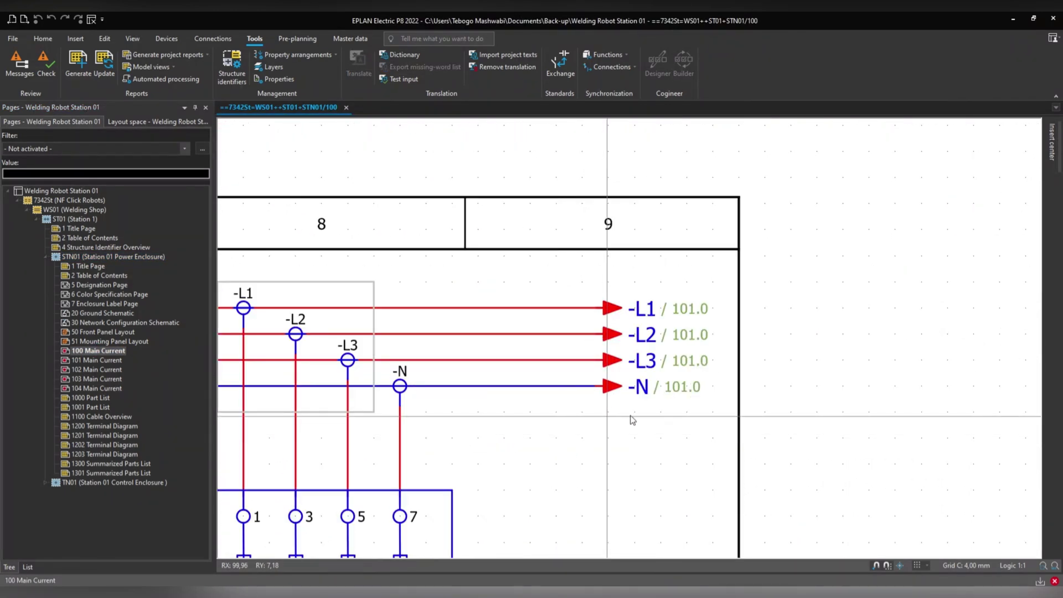
left_click(610, 309)
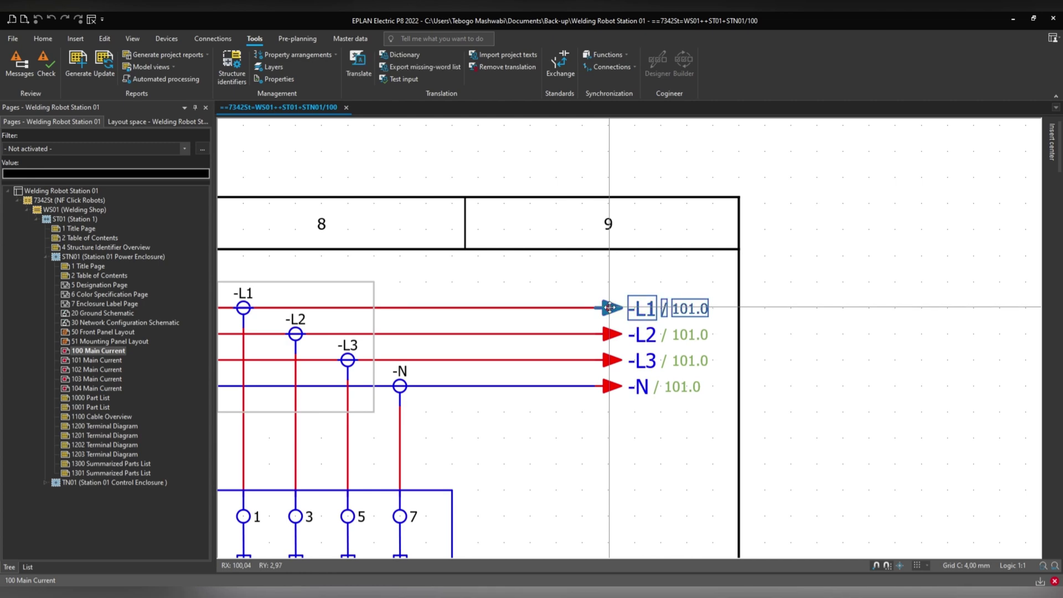
scroll(609, 308, "down", 5)
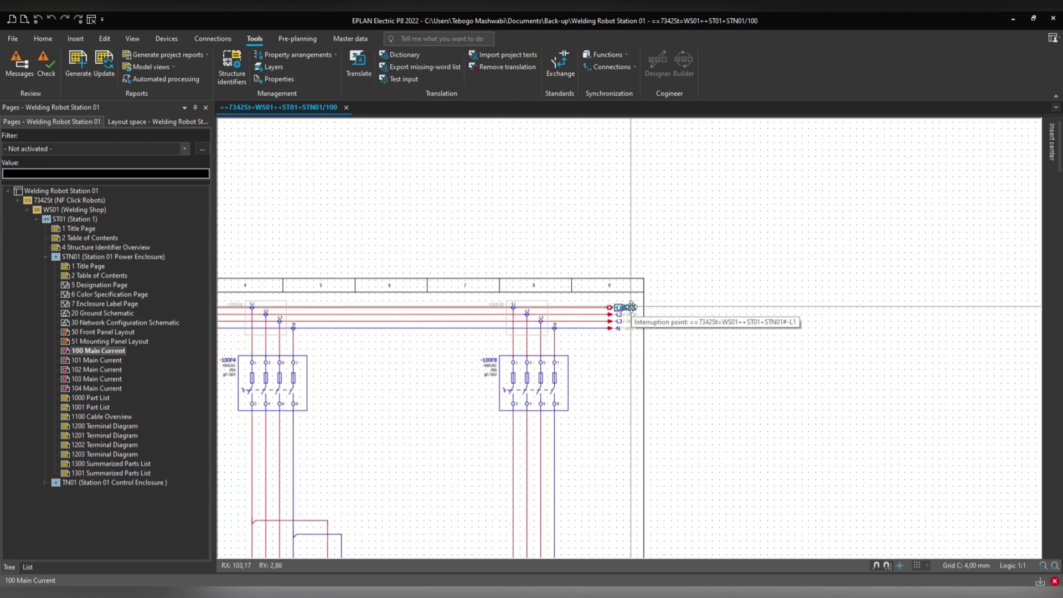
scroll(642, 316, "up", 2)
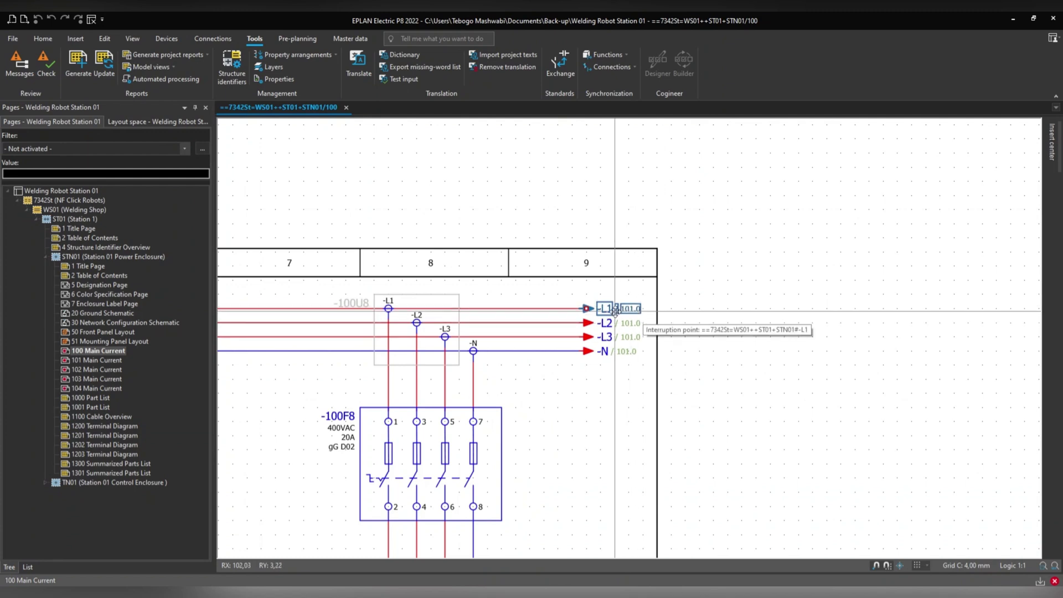
scroll(622, 304, "down", 4)
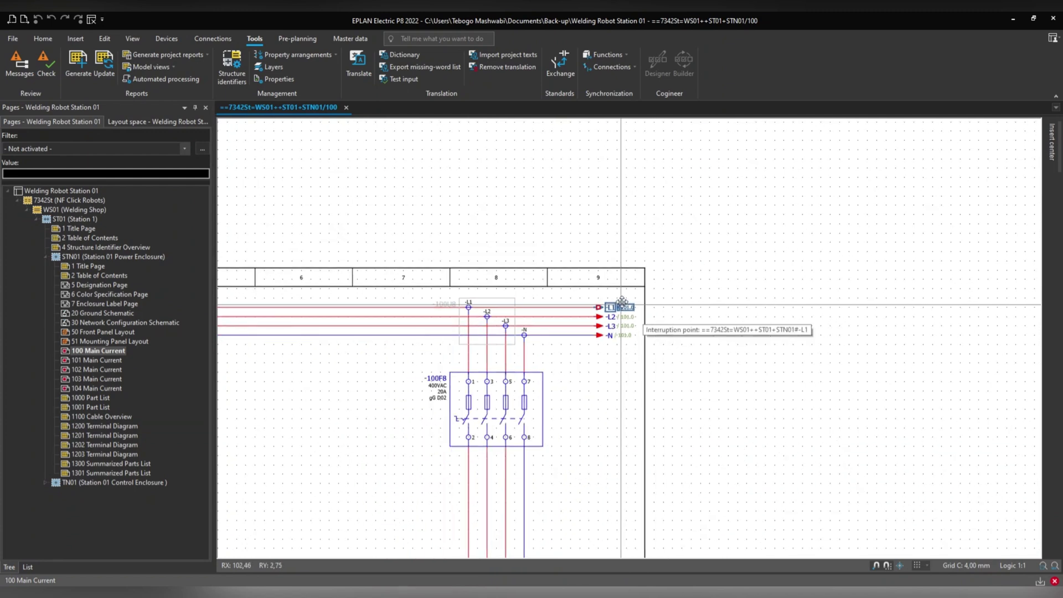
scroll(622, 302, "down", 1)
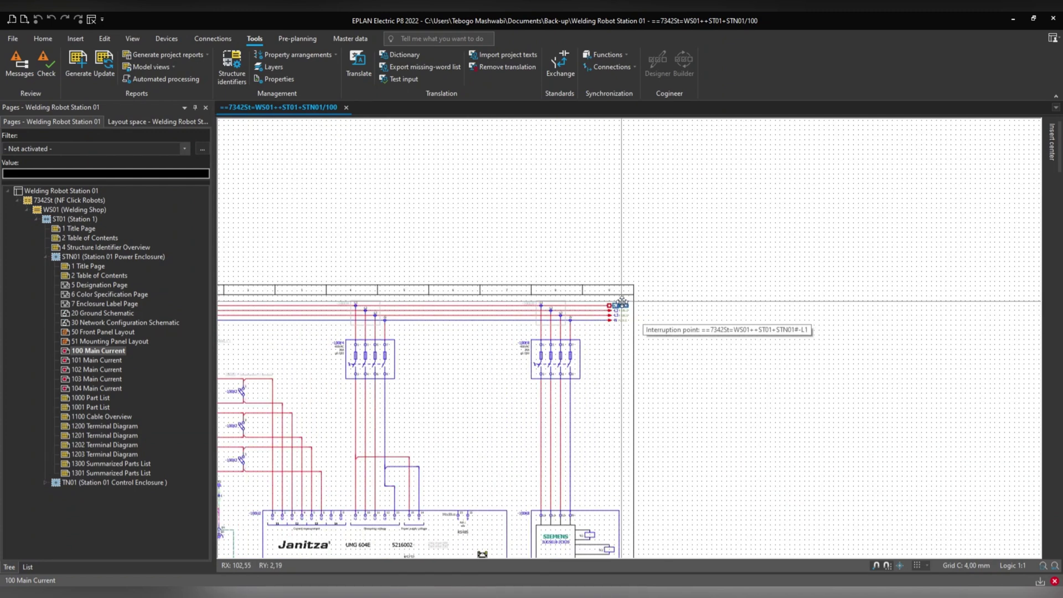
middle_click_drag(548, 396, 661, 326)
scroll(560, 350, "up", 2)
scroll(649, 525, "up", 2)
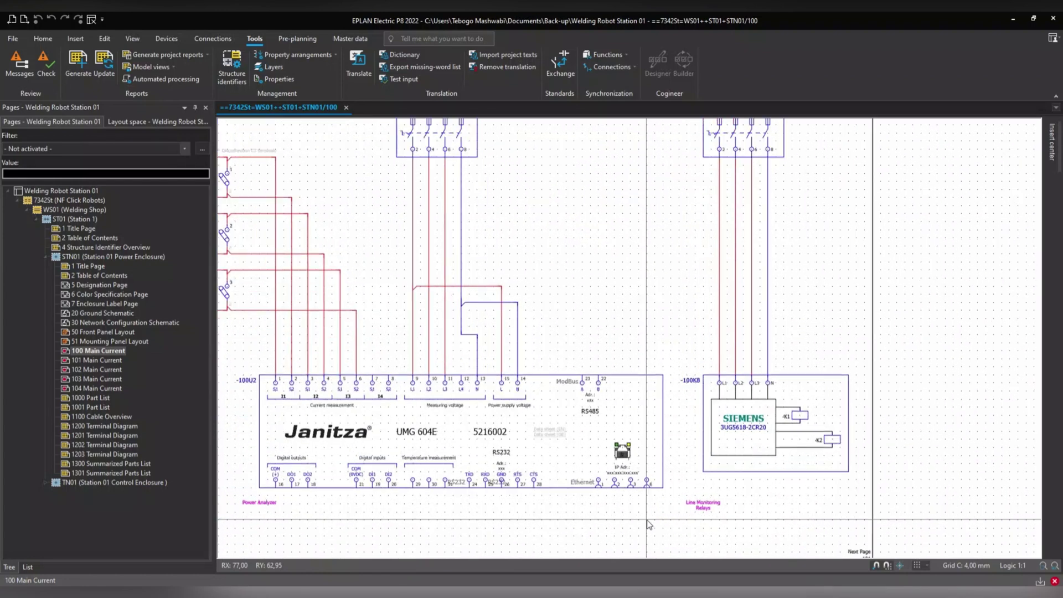
scroll(649, 523, "up", 1)
scroll(696, 510, "up", 1)
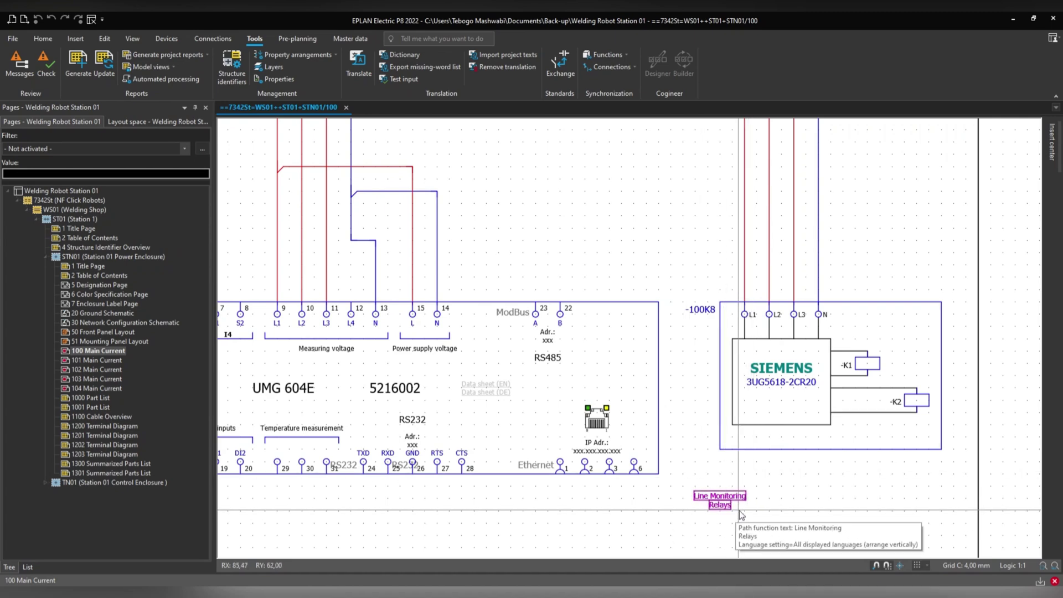
scroll(741, 515, "down", 1)
scroll(748, 509, "down", 1)
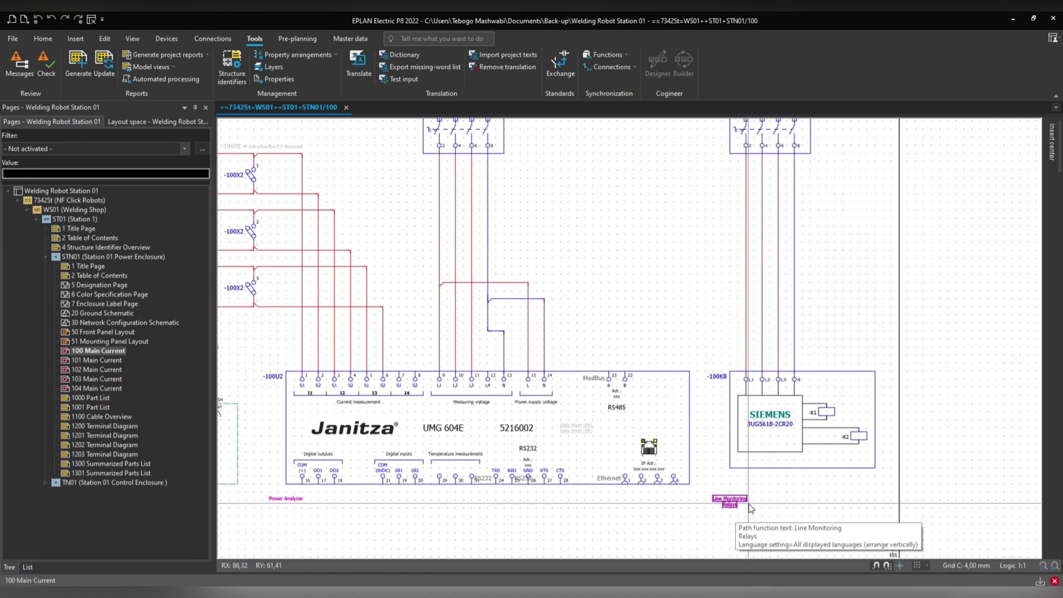
scroll(751, 508, "down", 1)
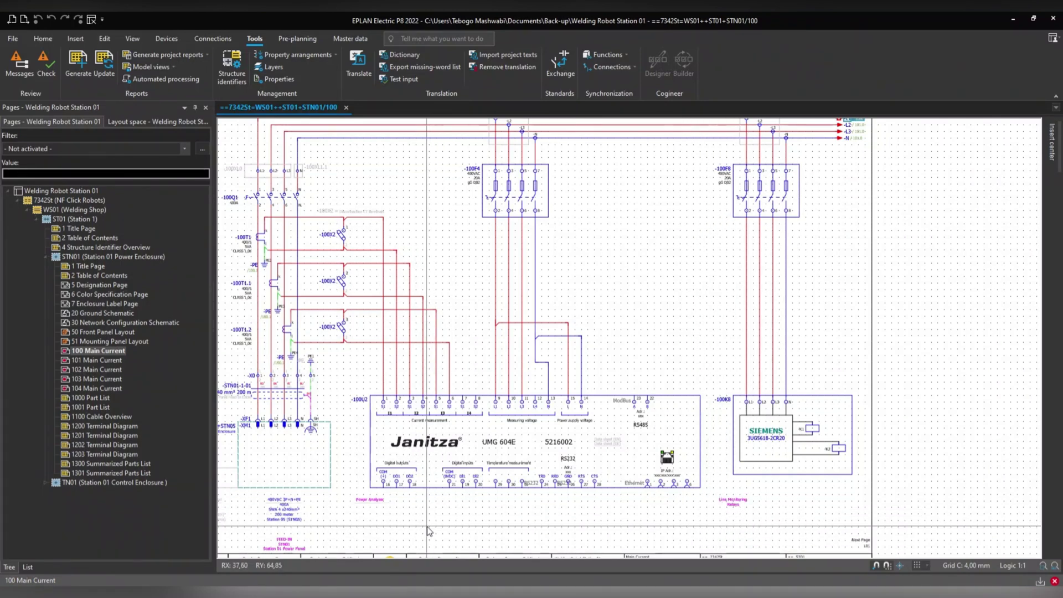
scroll(484, 457, "up", 1)
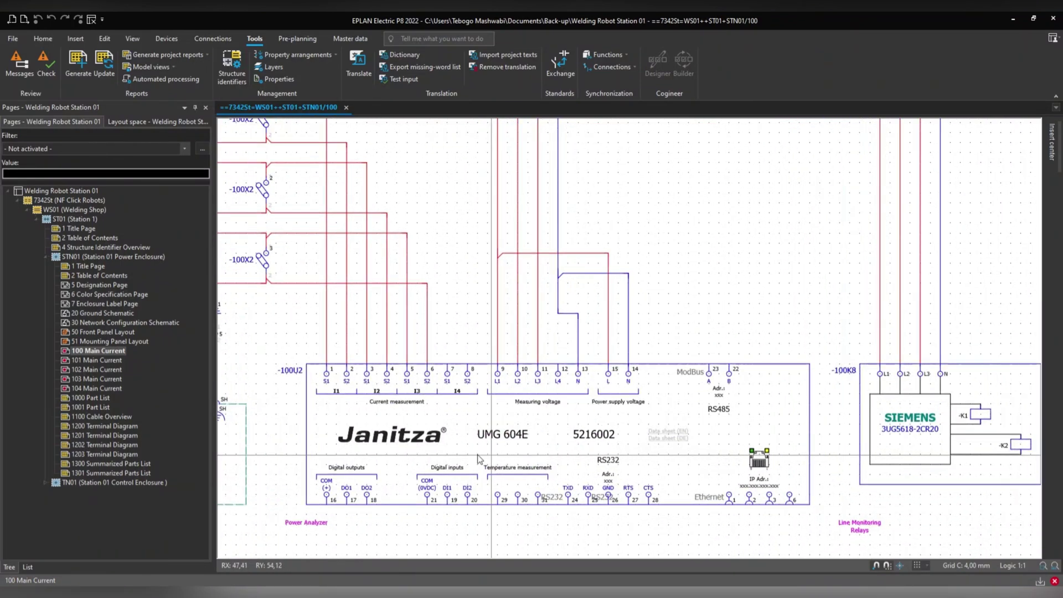
scroll(485, 459, "up", 1)
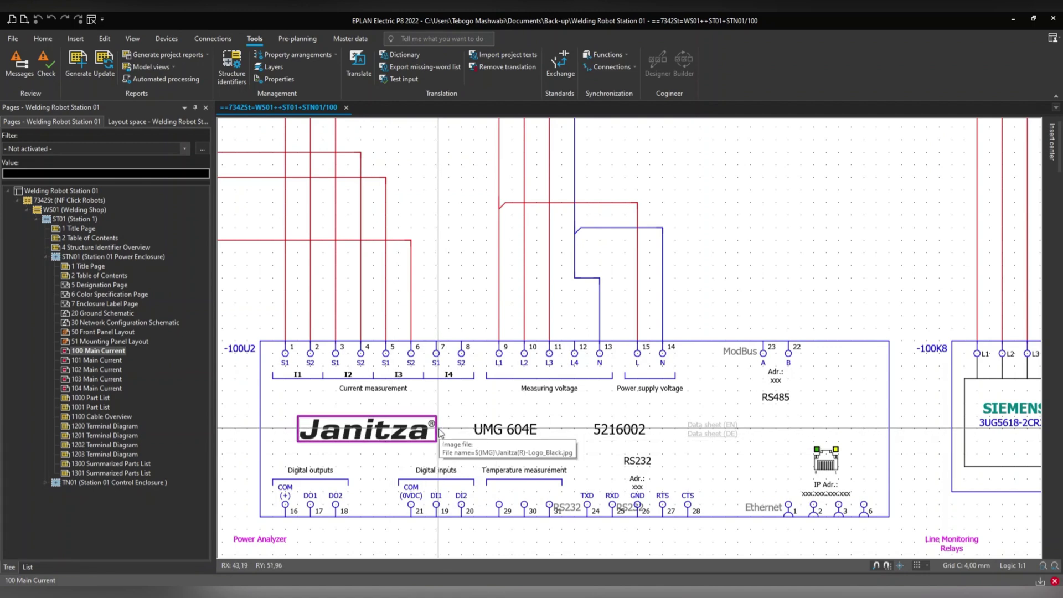
scroll(612, 496, "down", 1)
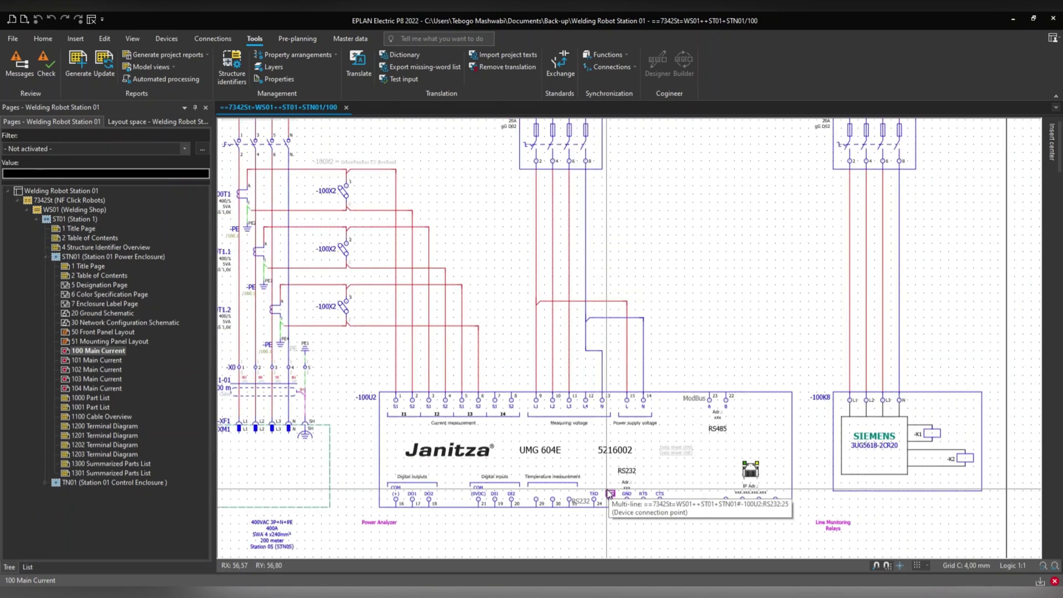
scroll(610, 493, "down", 1)
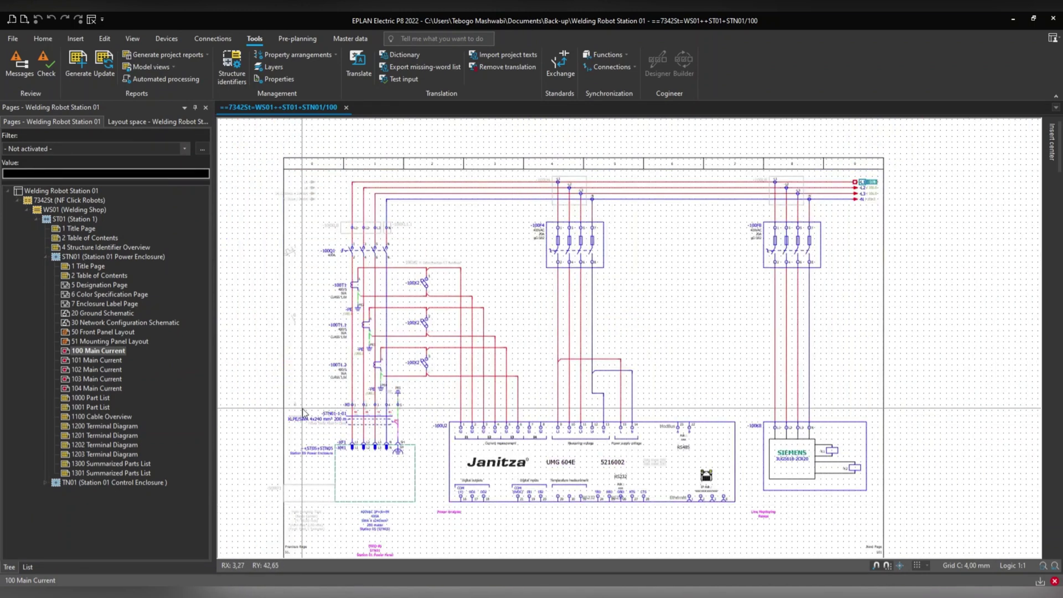
left_click(68, 191)
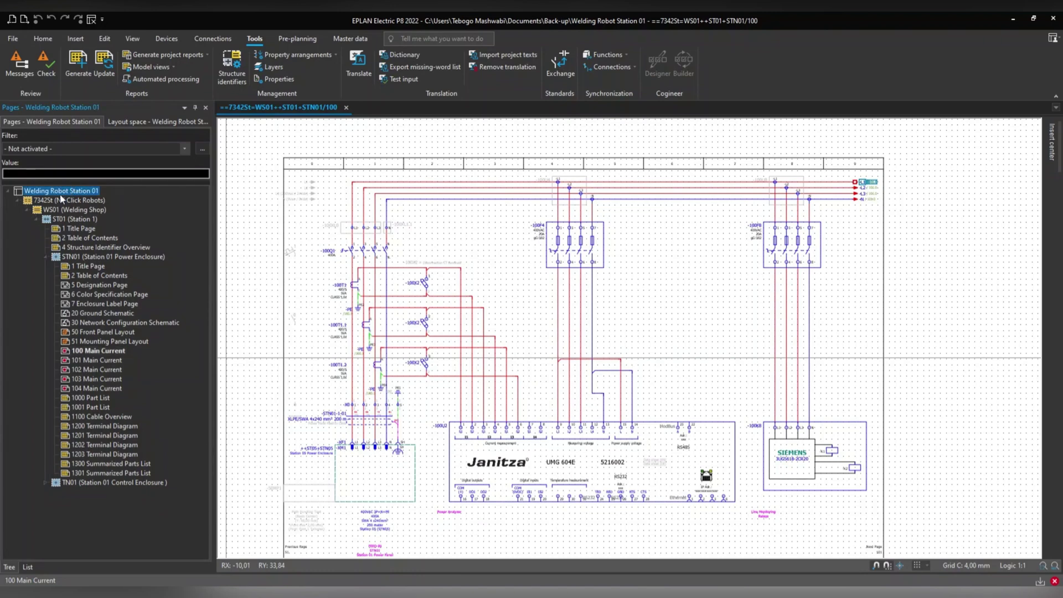
Go from the File backstage to the project Export page
left_click(13, 38)
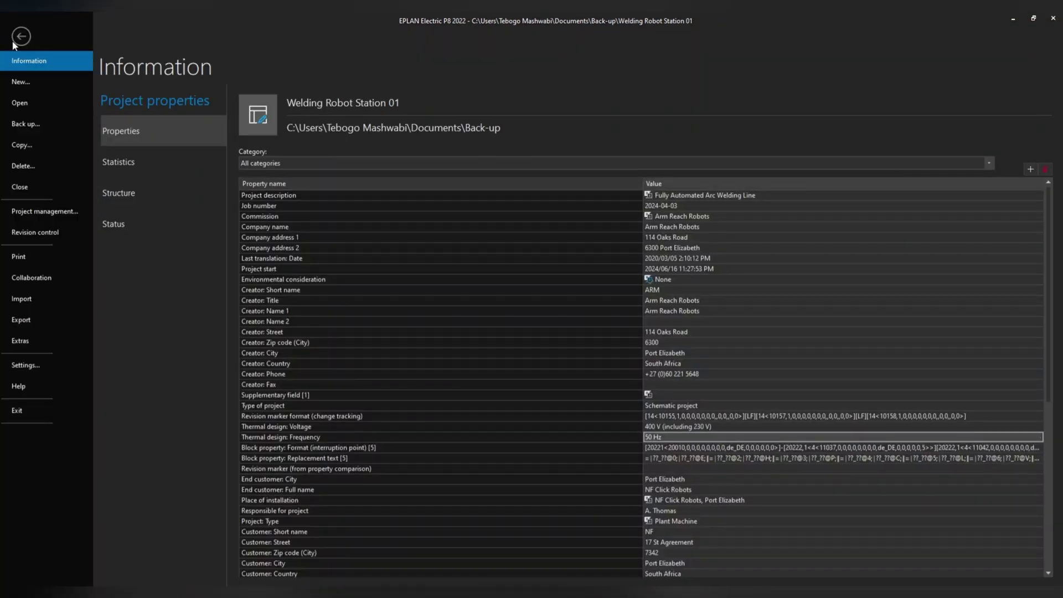
left_click(24, 326)
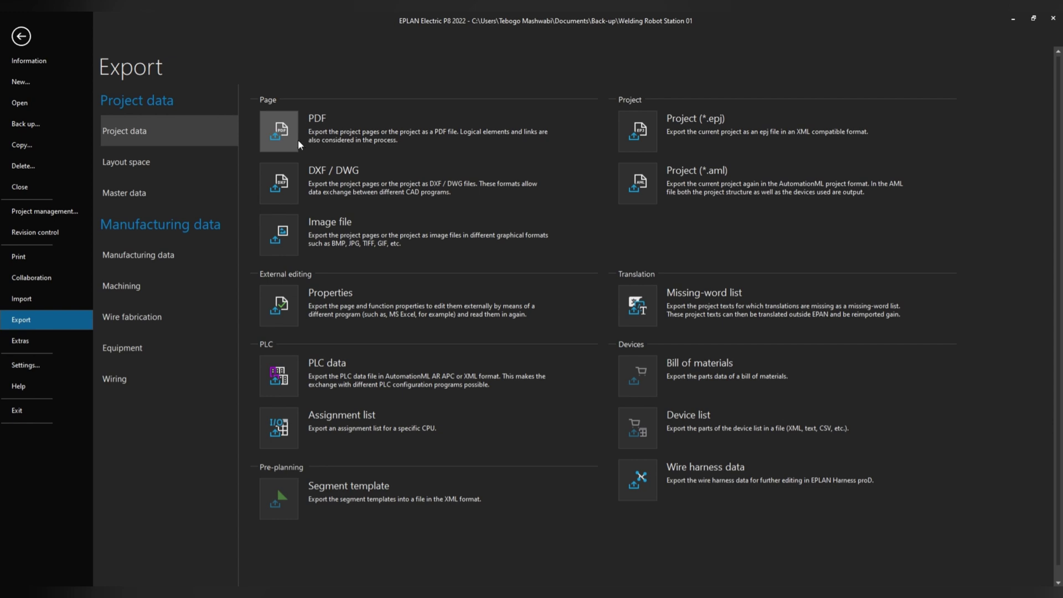
left_click(36, 264)
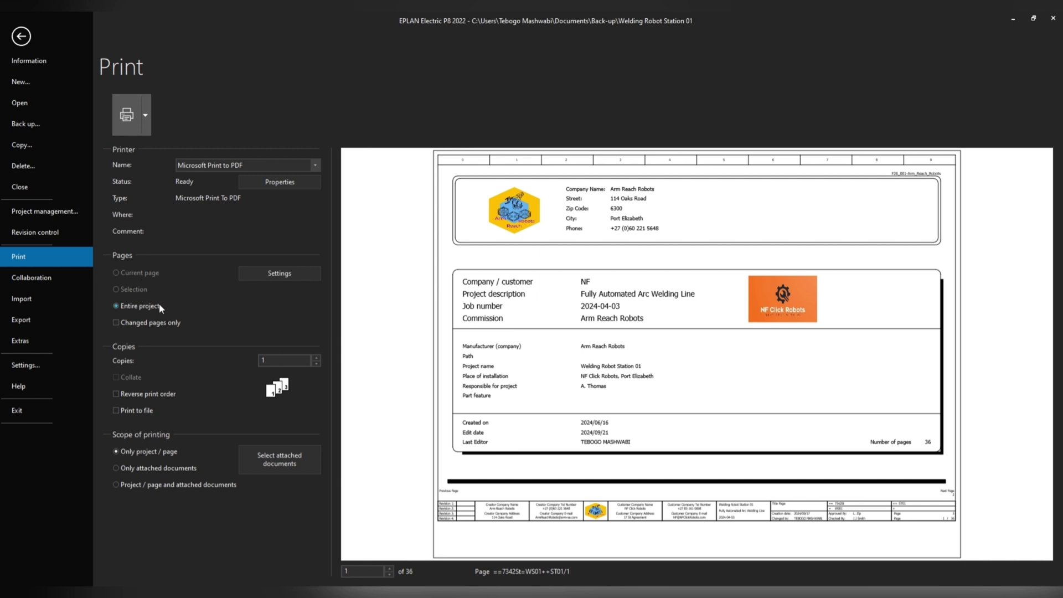
left_click(390, 568)
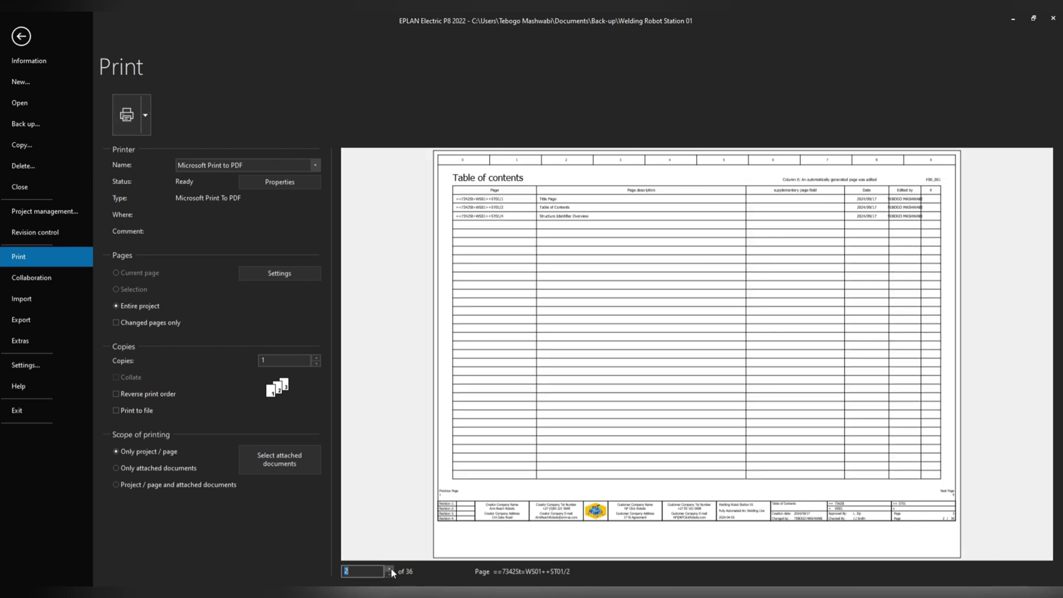
left_click(391, 569)
left_click(391, 568)
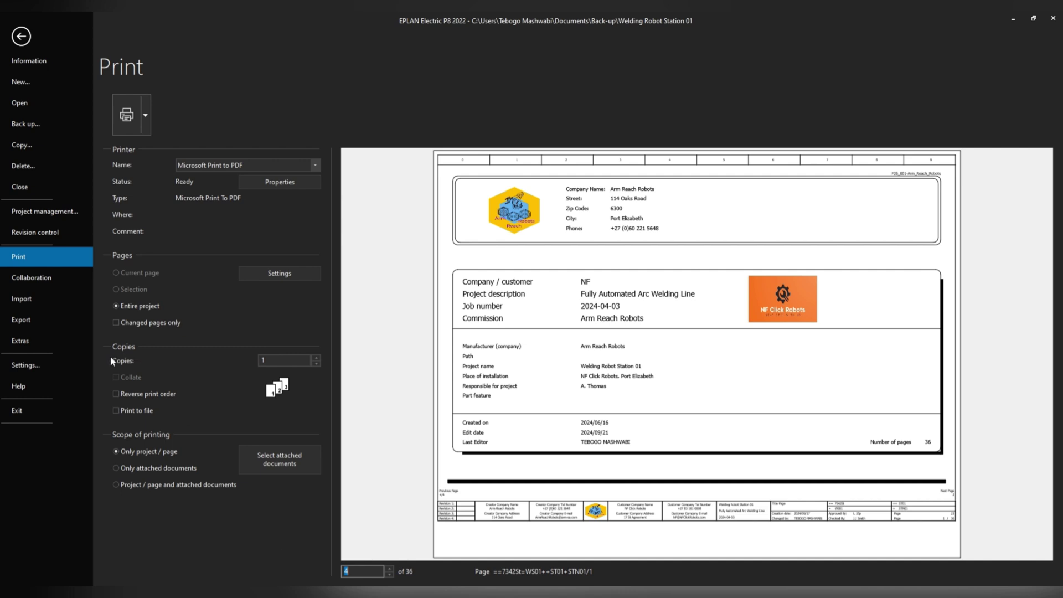
left_click(61, 325)
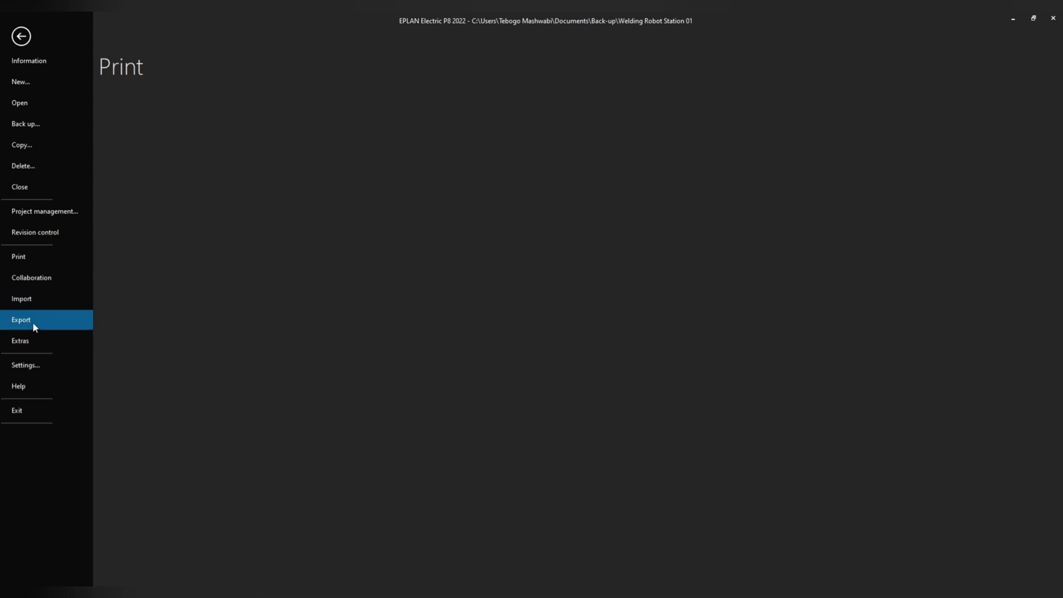
Start a PDF export of Welding Robot Station 01 and expand its Settings options
left_click(285, 132)
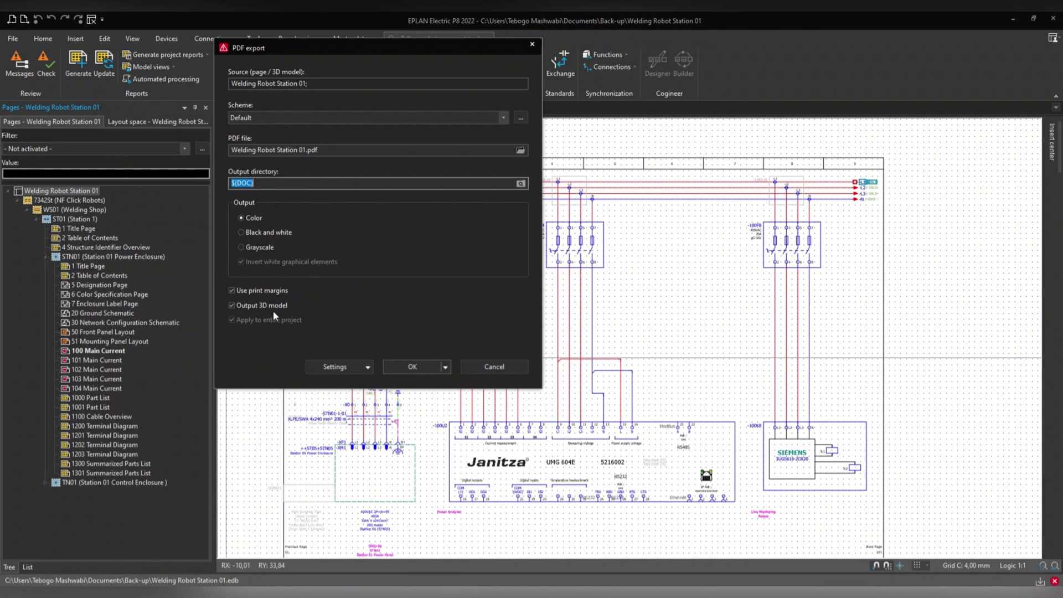
left_click(368, 368)
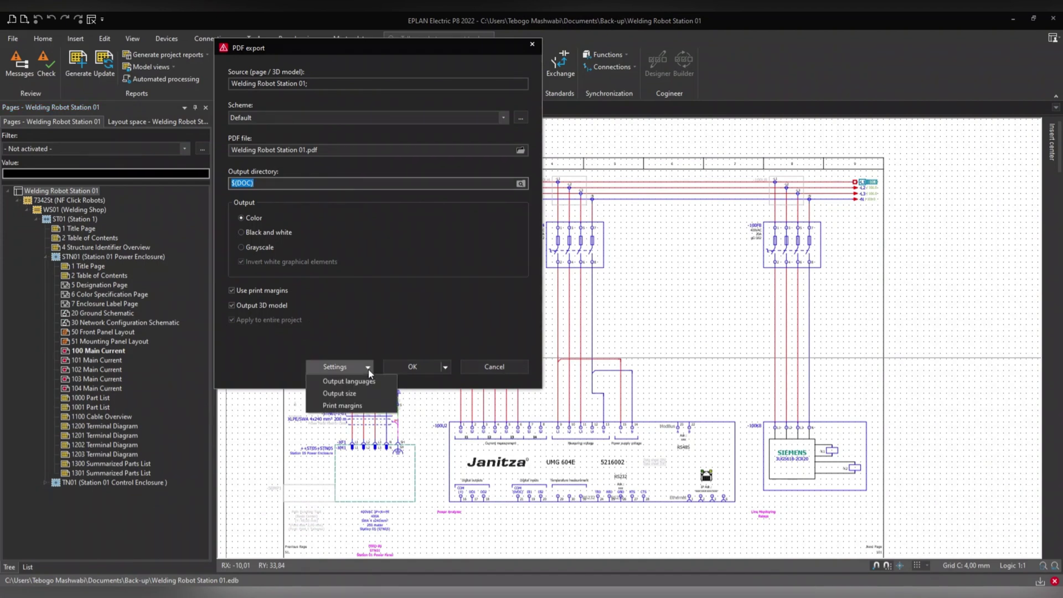
Review the 2,00 mm print margins, cancel them unchanged, and close the PDF export
left_click(338, 406)
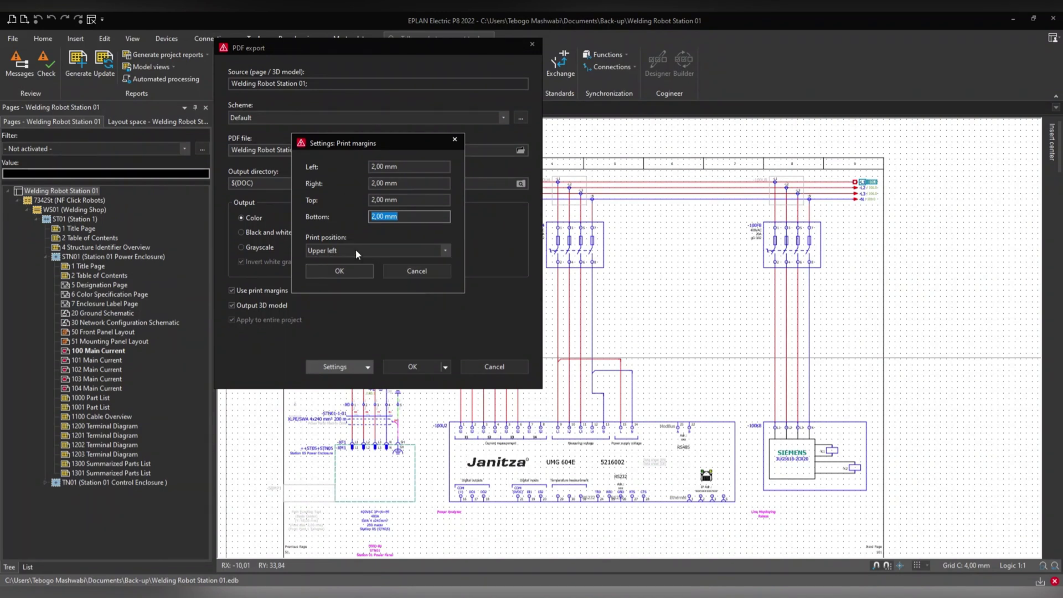
left_click(414, 271)
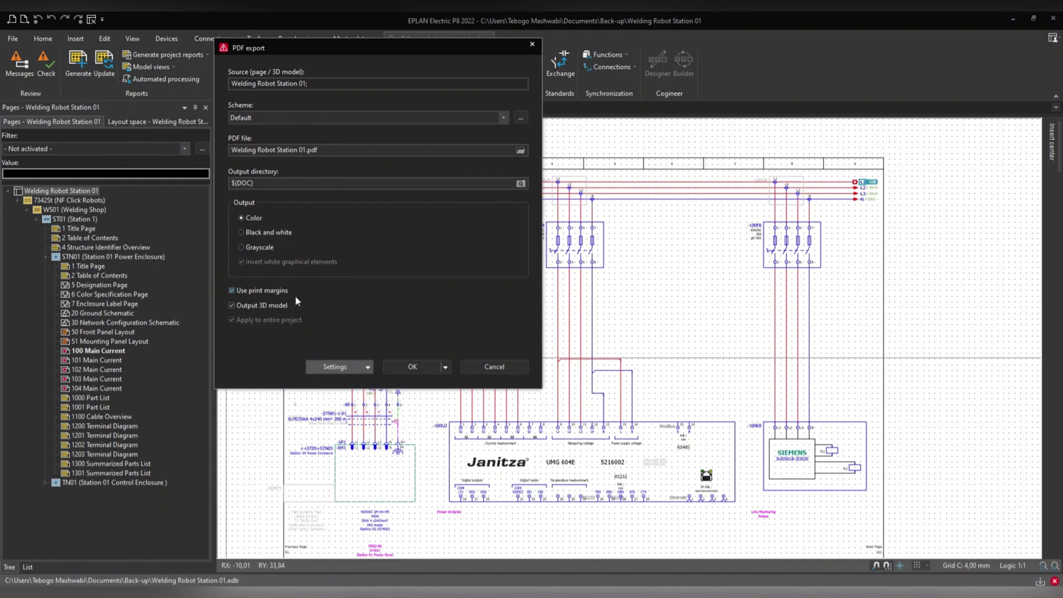
key("Escape")
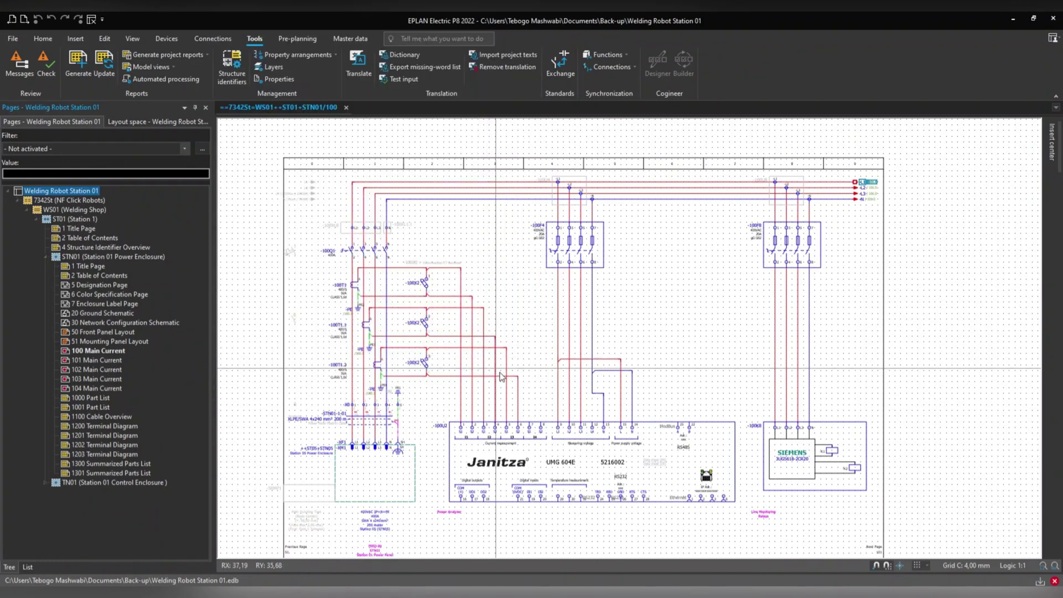
In Settings, search 'margins' and set the PDF export output to Black and white
left_click(13, 40)
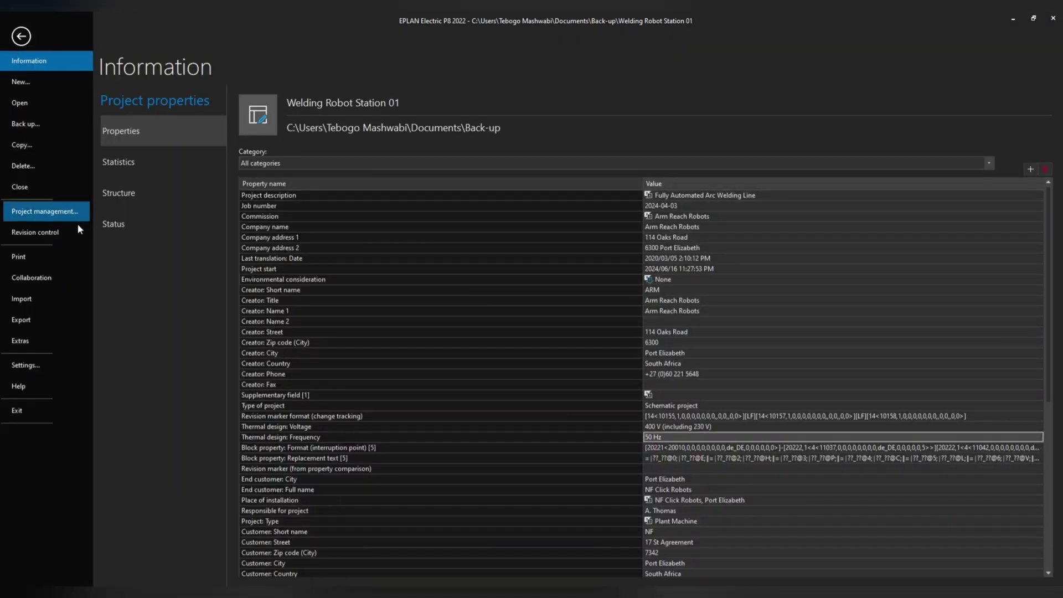
left_click(41, 369)
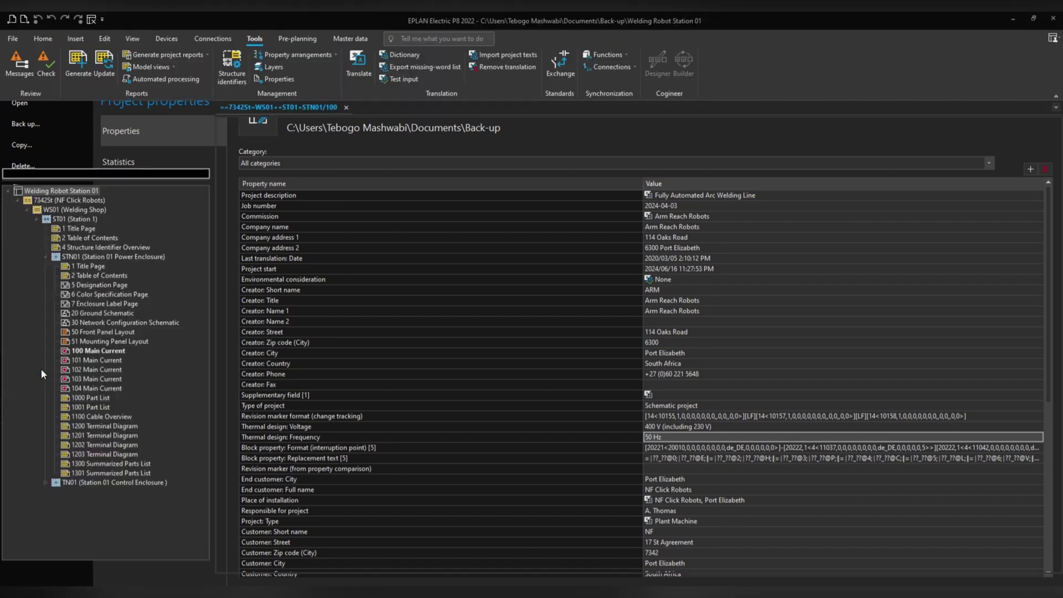
left_click(187, 72)
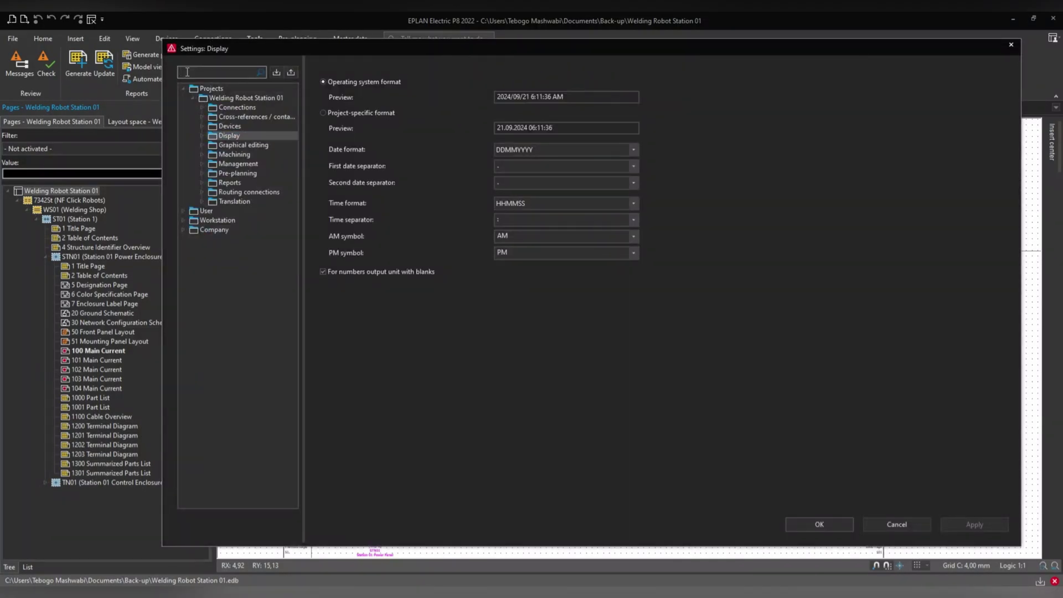
type("margins")
left_click(251, 136)
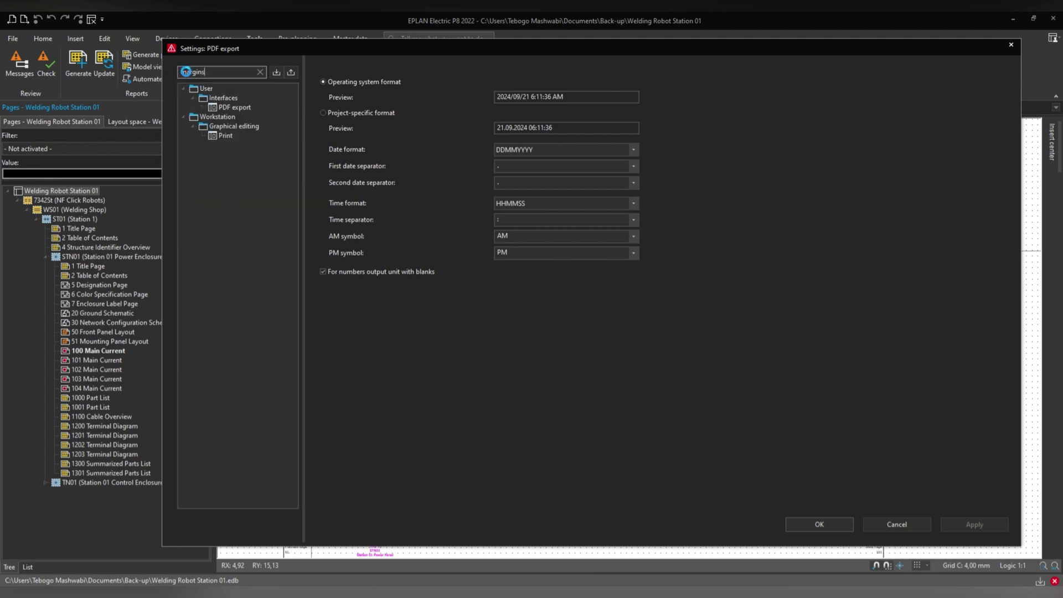
left_click(233, 109)
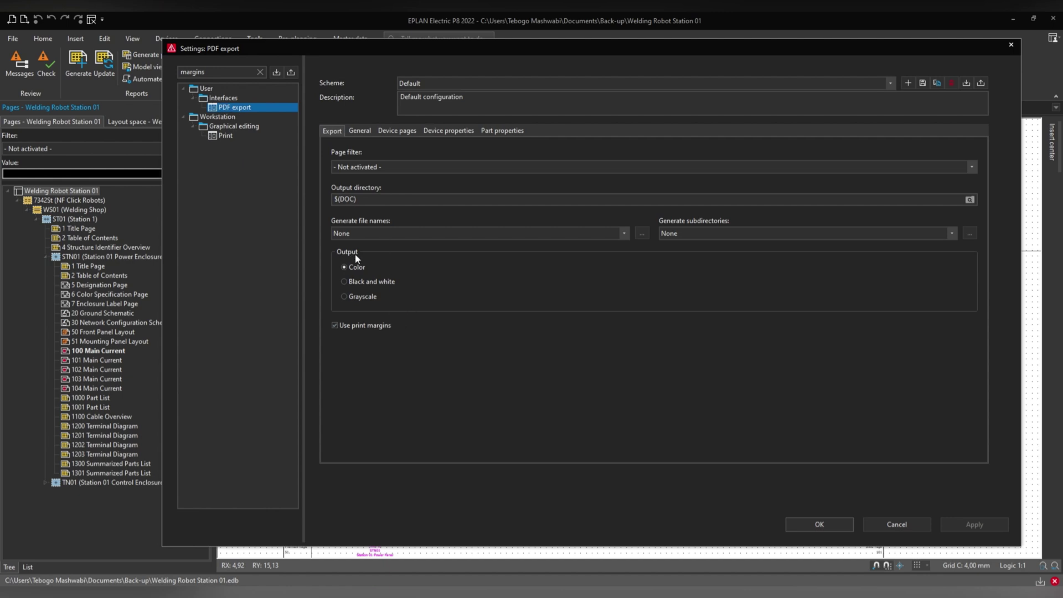
left_click(365, 285)
Set the left and right print margins to 3
left_click(221, 136)
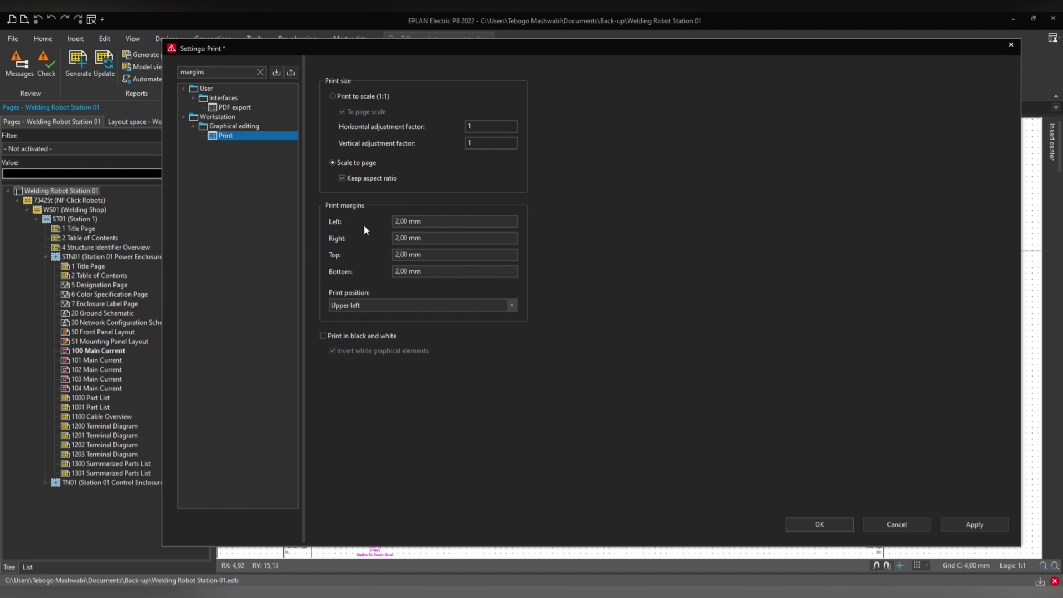
left_click(399, 222)
key("BackSpace")
type("3")
key("Tab")
key("shift+Tab")
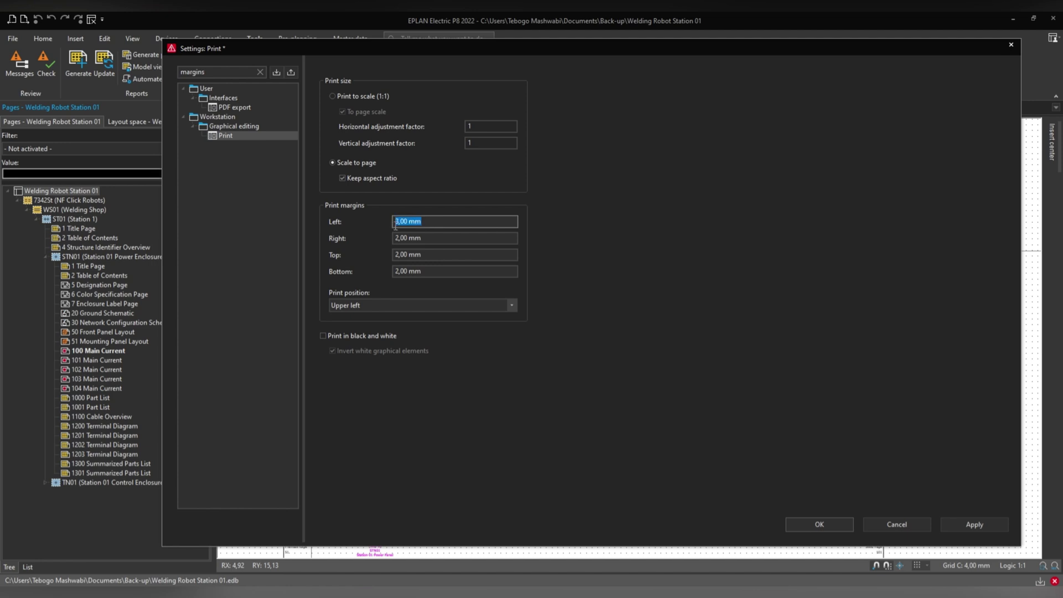
key("Tab")
type("3")
Fix the invalid top margin and set top and bottom margins to 3,00 mm
key("Tab")
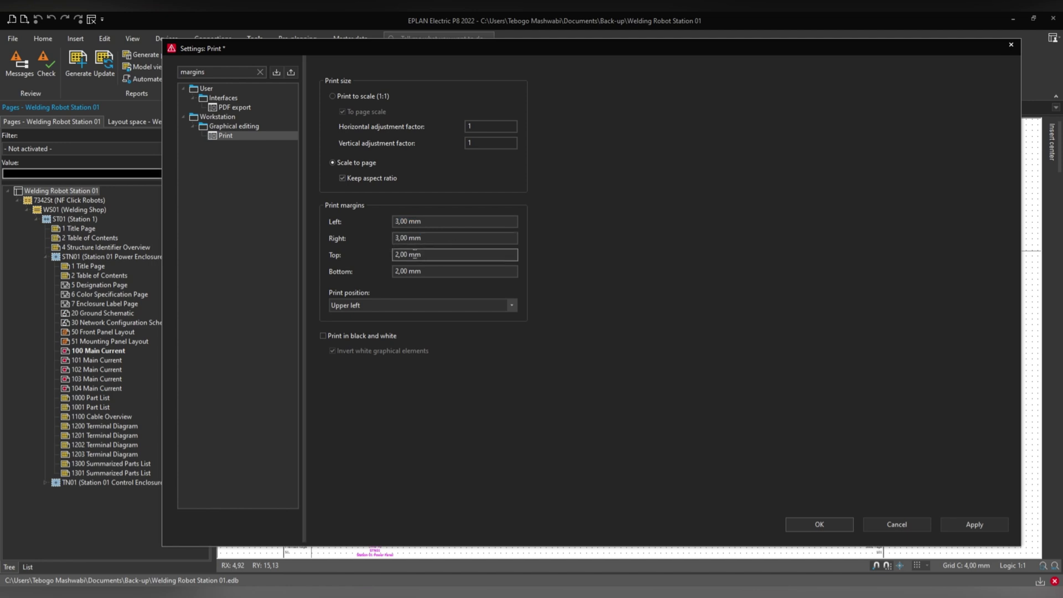
left_click(426, 271)
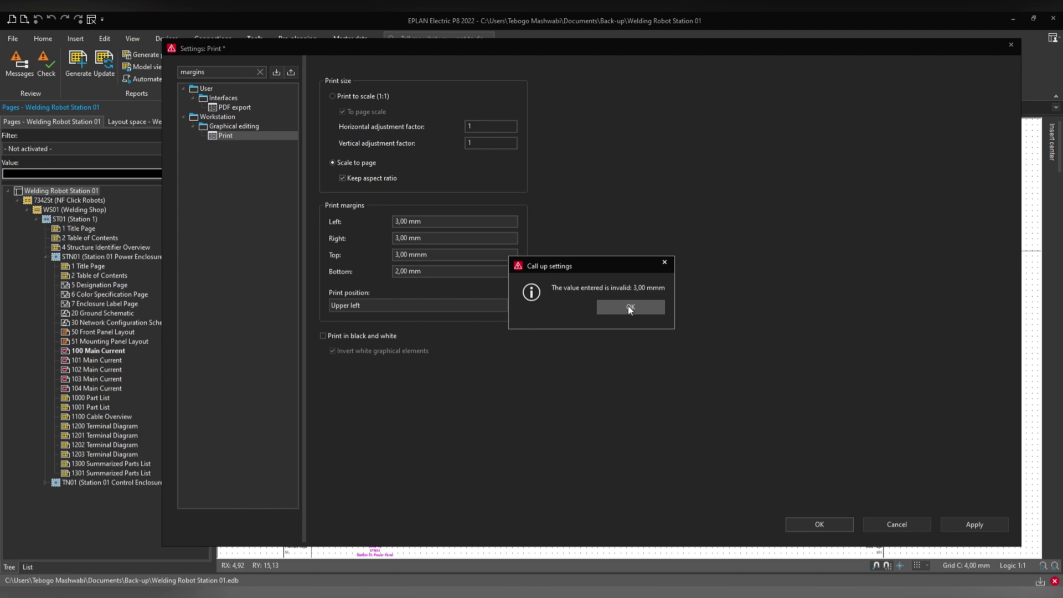
left_click(630, 308)
left_click_drag(441, 259, 368, 258)
type("3,00 mm")
key("Tab")
type("3,00 mm")
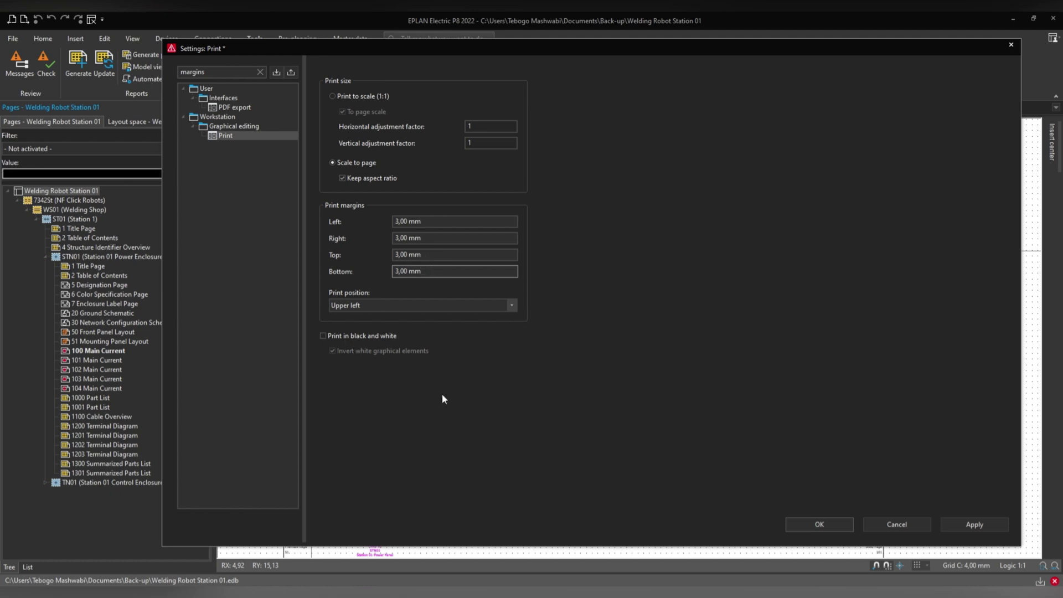
left_click(218, 108)
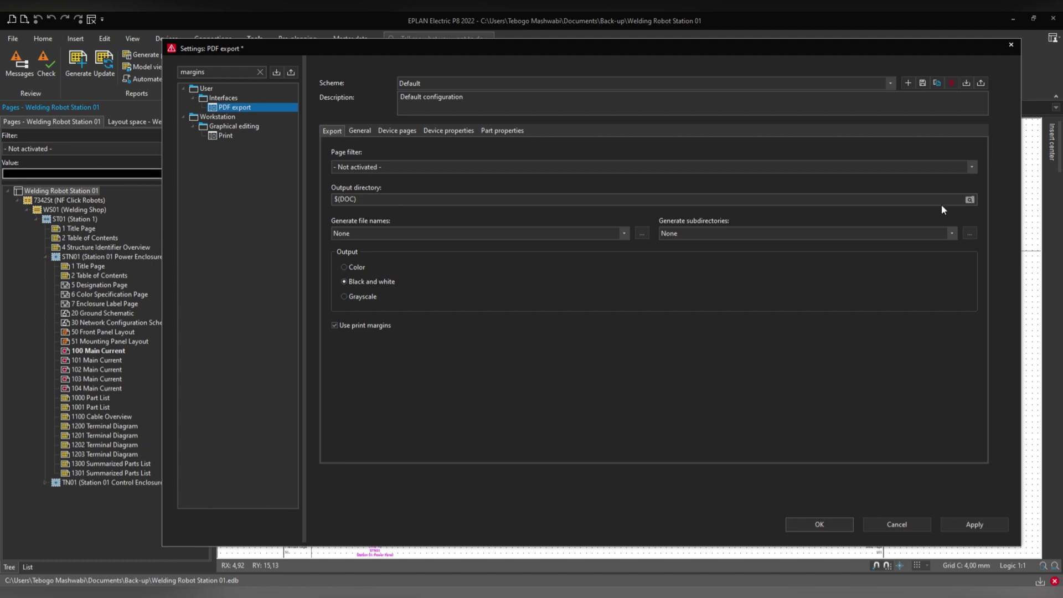
Set the PDF output directory to the Documents folder instead of $(DOC)
left_click(969, 200)
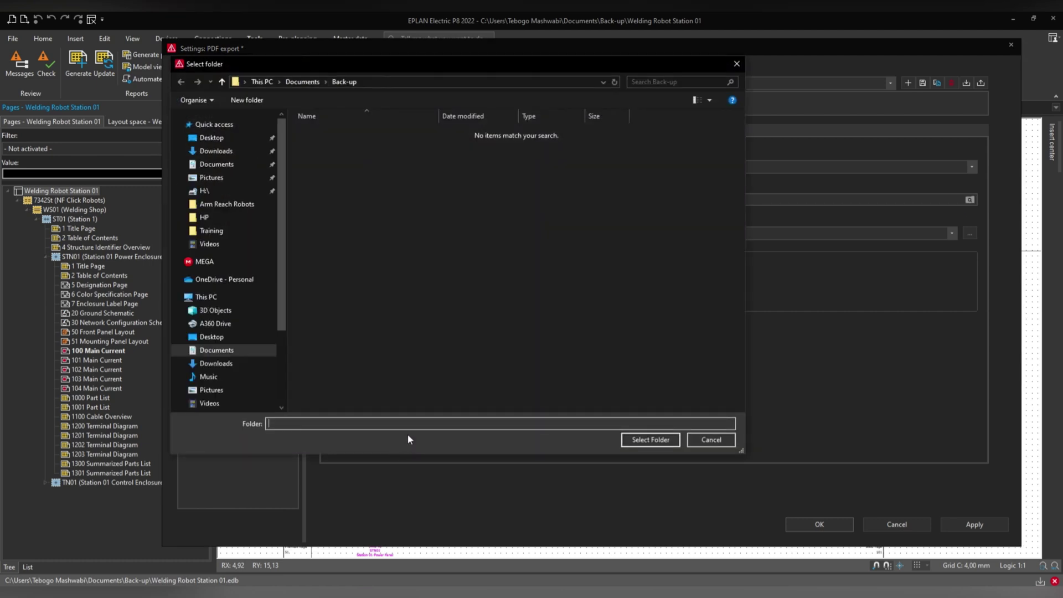
left_click(302, 81)
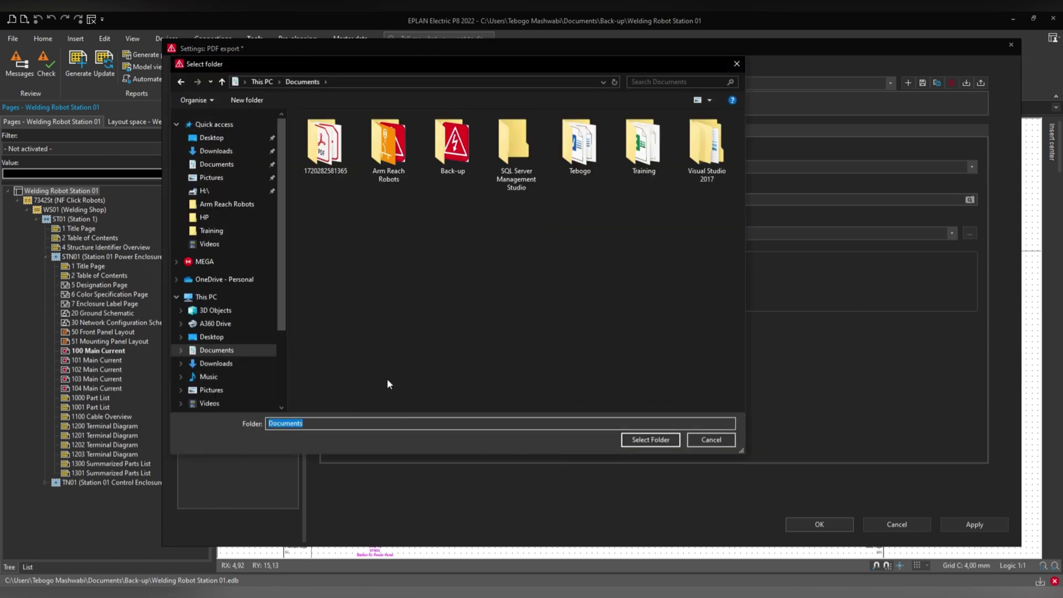
left_click(648, 440)
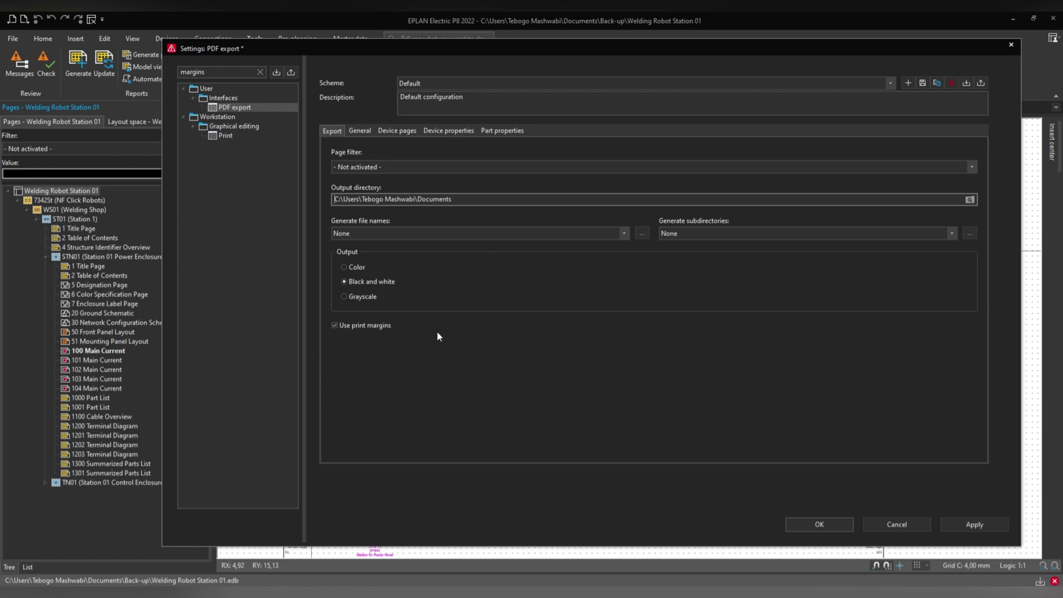
Review the page filter list, General tab and Print settings, then close Settings
left_click(970, 167)
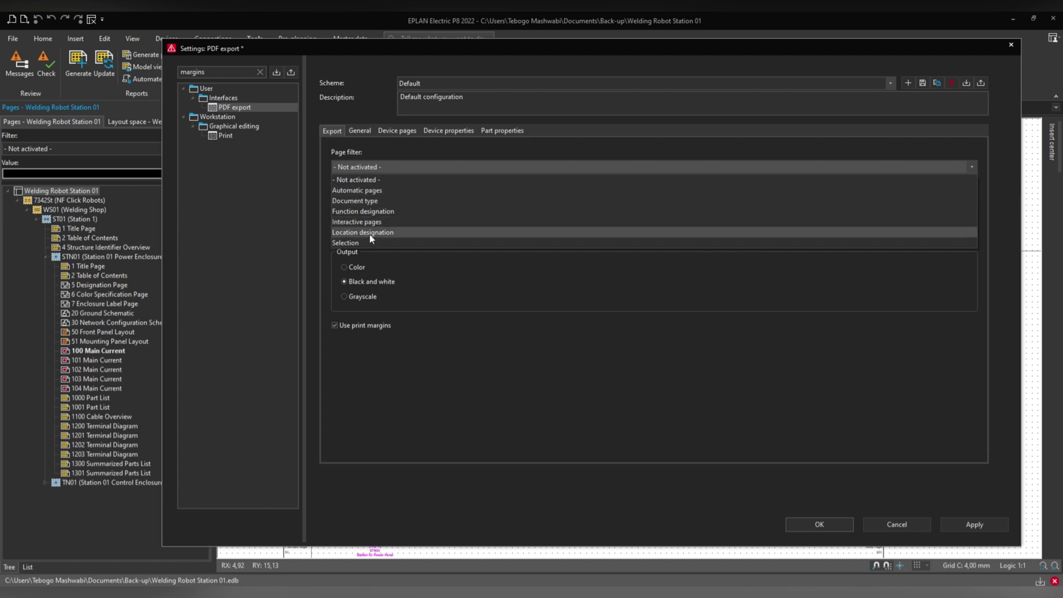
left_click(396, 371)
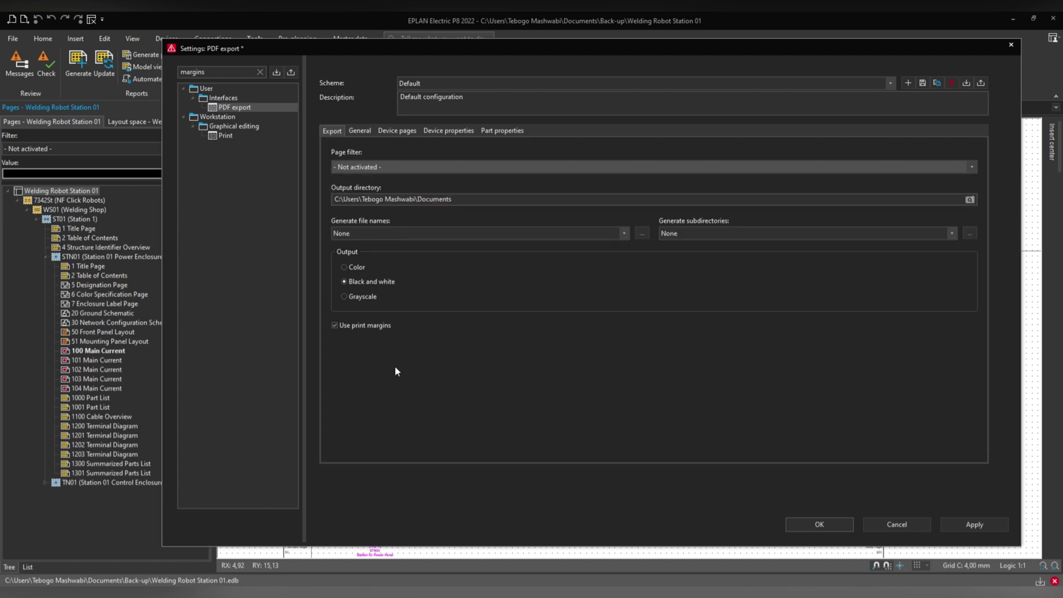
left_click(354, 131)
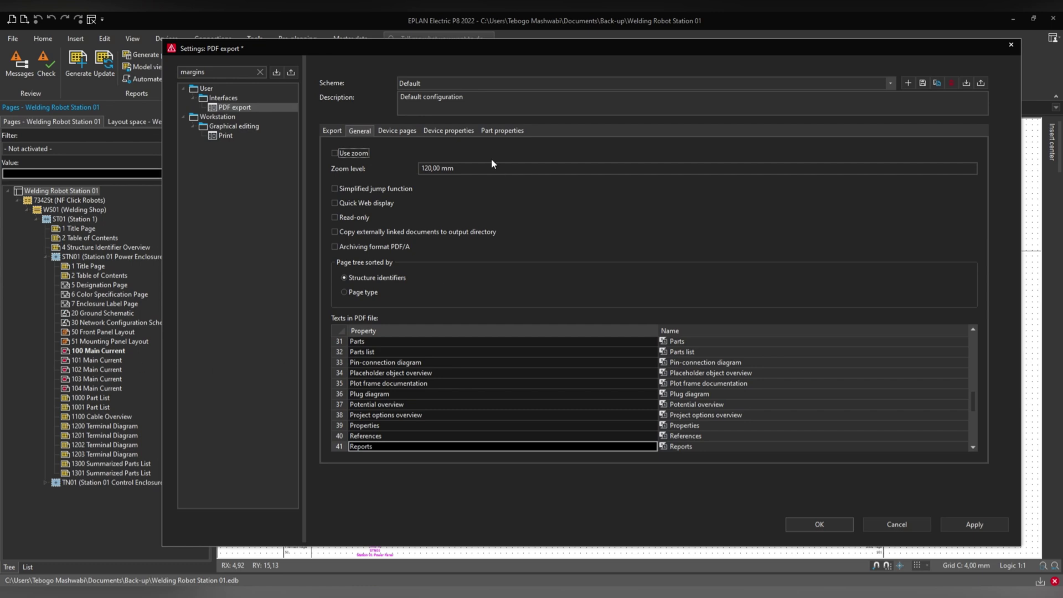
left_click(333, 130)
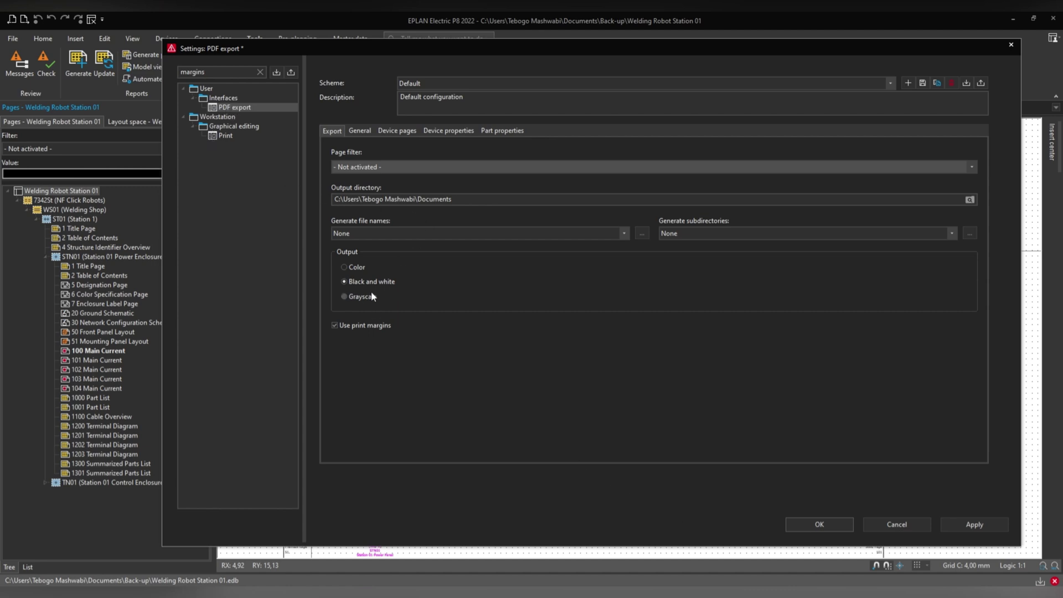
left_click(223, 137)
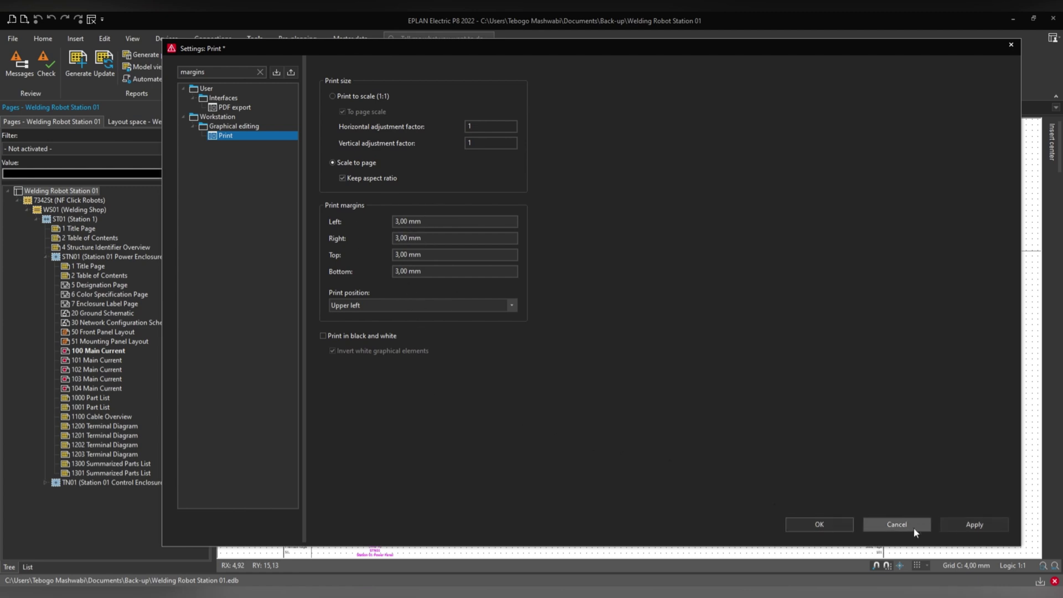
left_click(825, 524)
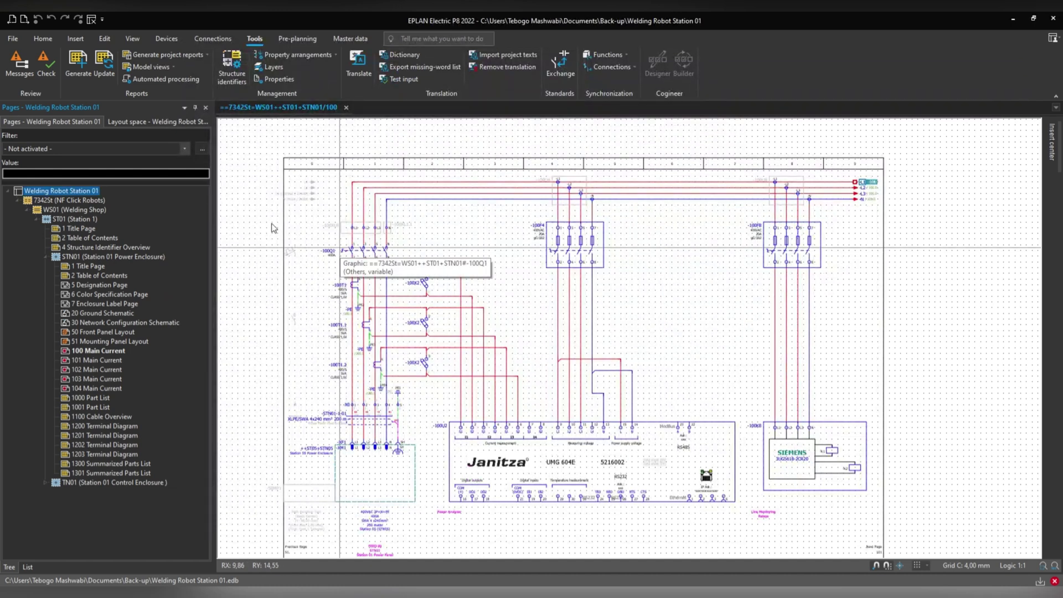
After trying individual page selections, select all pages of the STN01 Station 01 Power Enclosure node
left_click(15, 44)
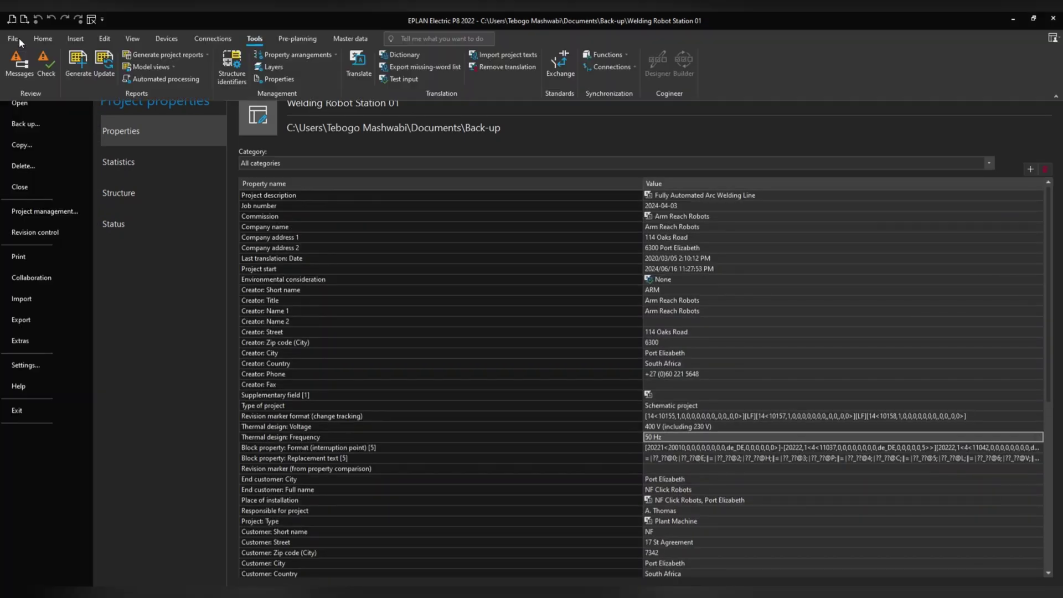
left_click(19, 46)
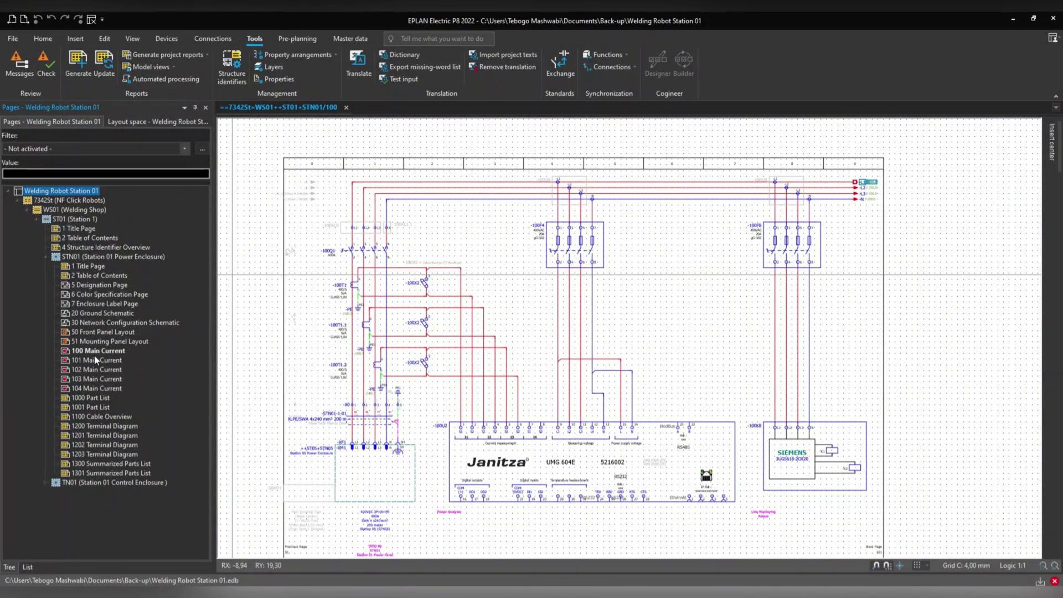
left_click(86, 267)
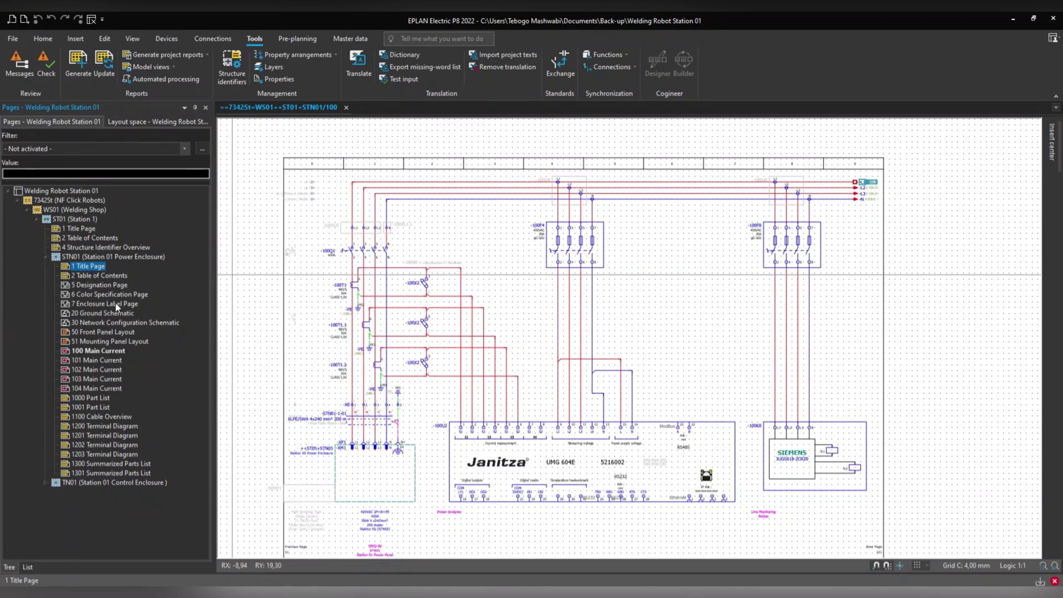
left_click(90, 398)
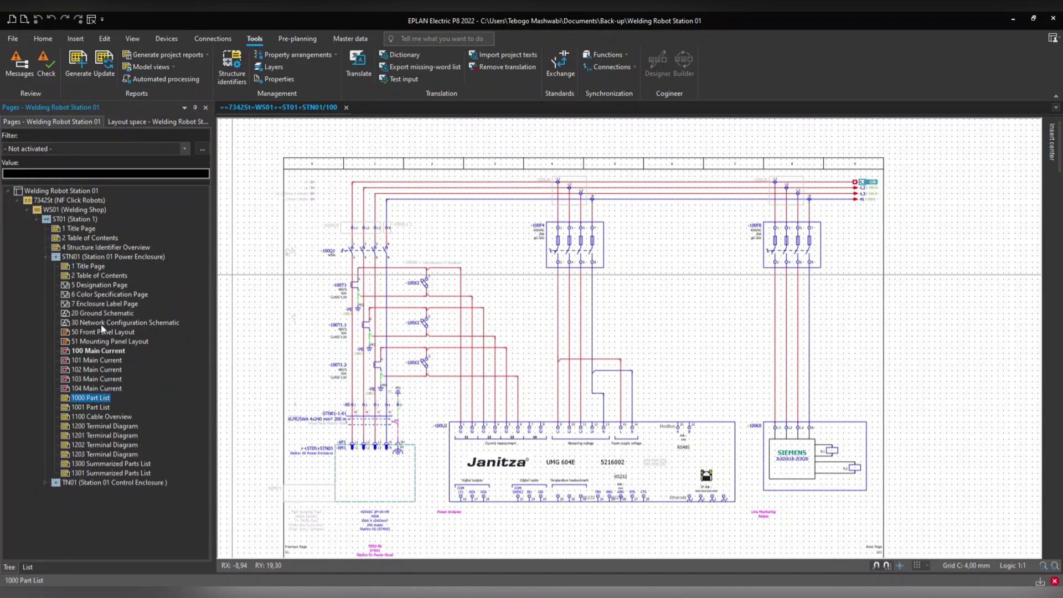
left_click(88, 266)
left_click(87, 313, "ctrl")
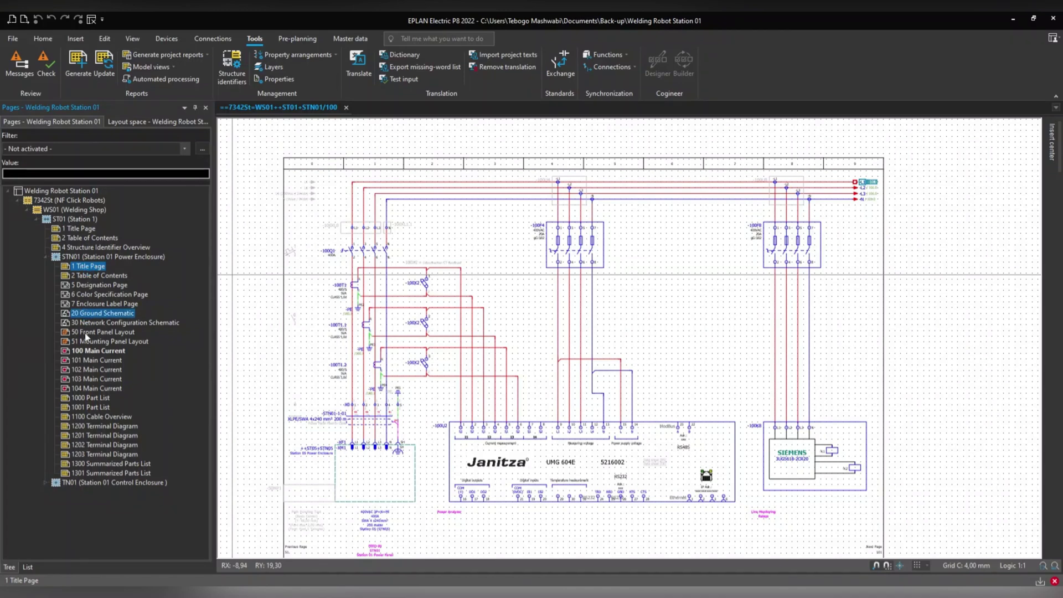
left_click(88, 360, "ctrl")
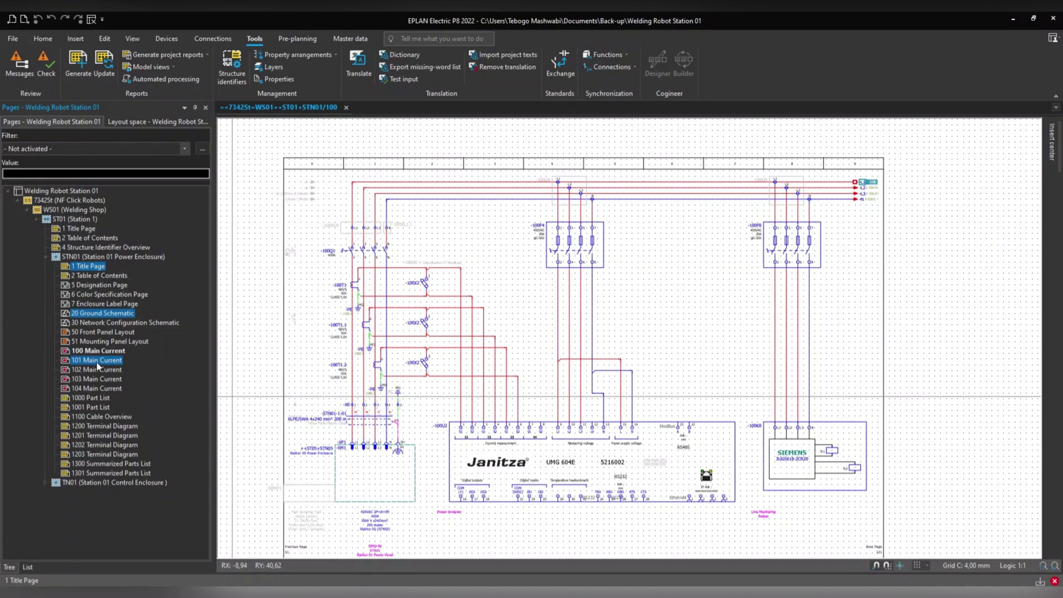
left_click(78, 257)
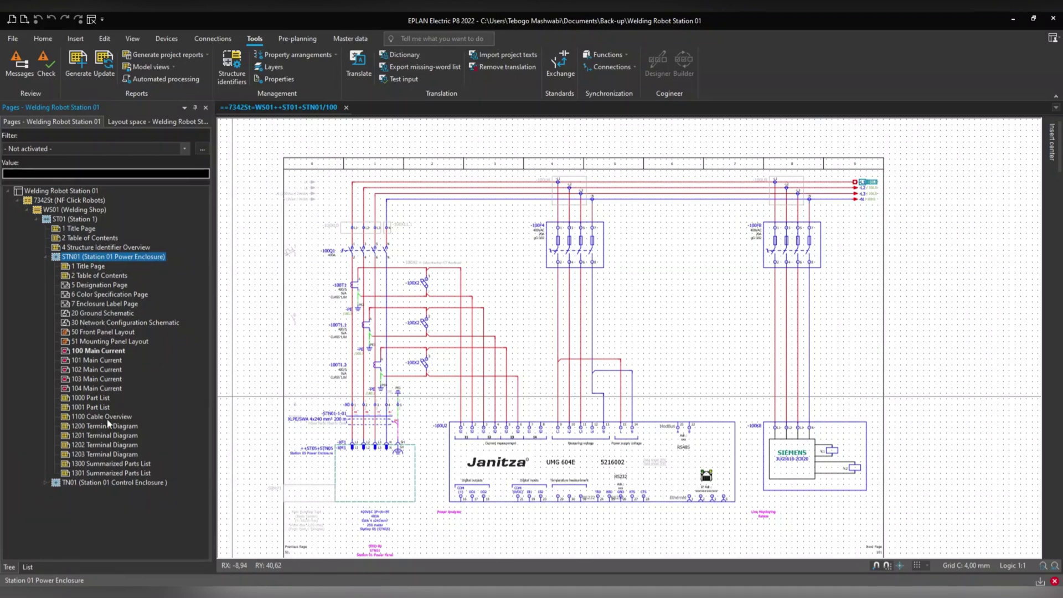
left_click(60, 192)
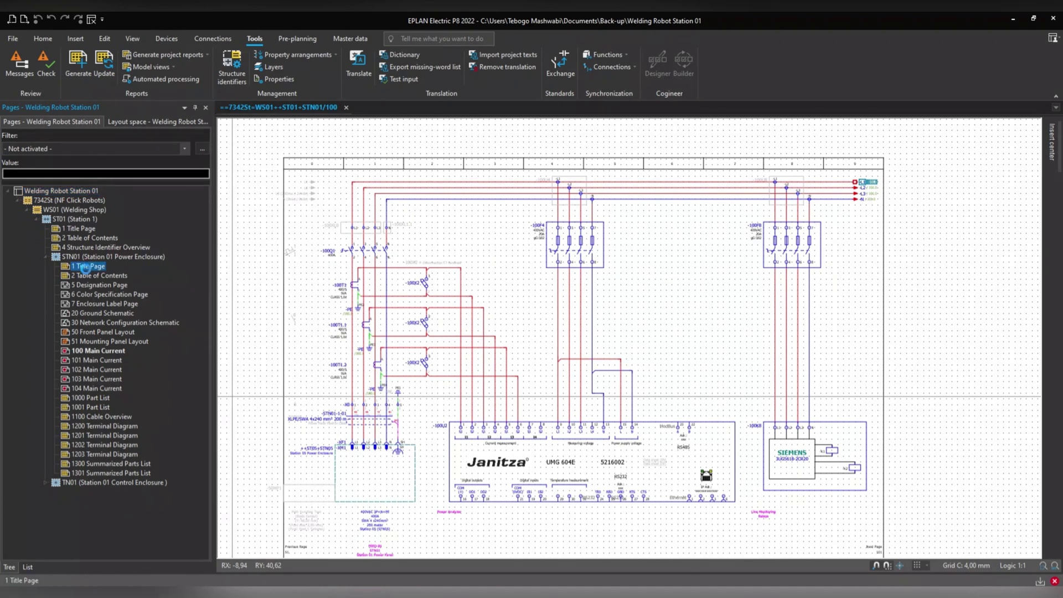
left_click(105, 257)
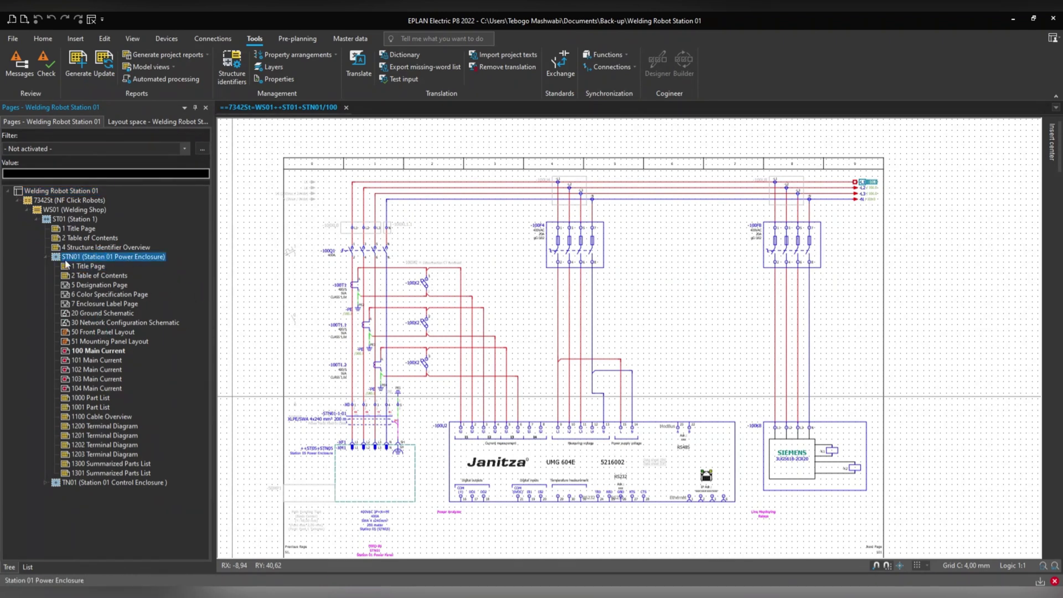
Open File > Export and choose PDF for the selected pages
left_click(13, 38)
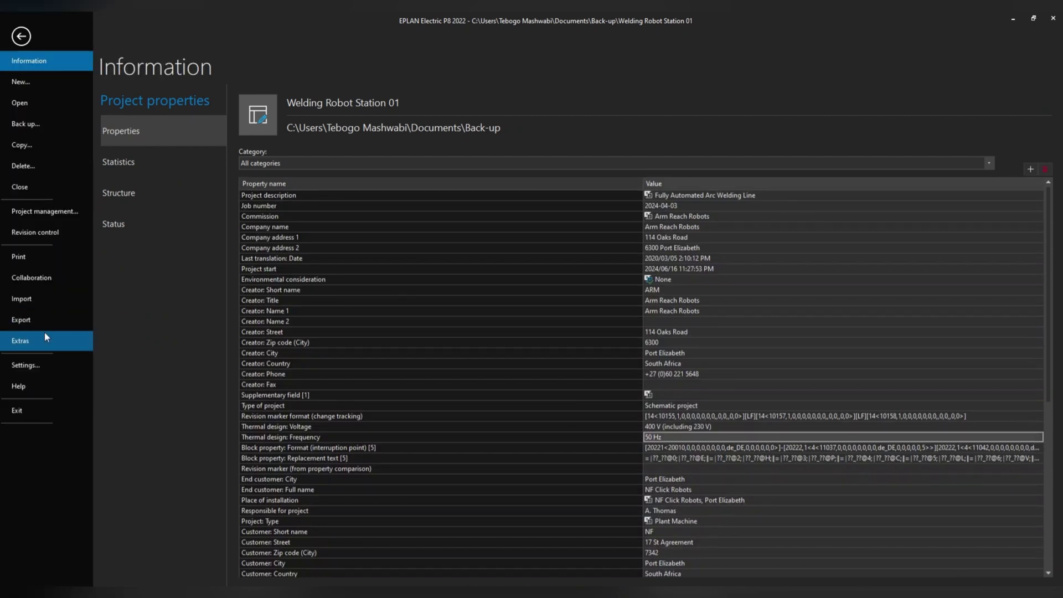
left_click(45, 320)
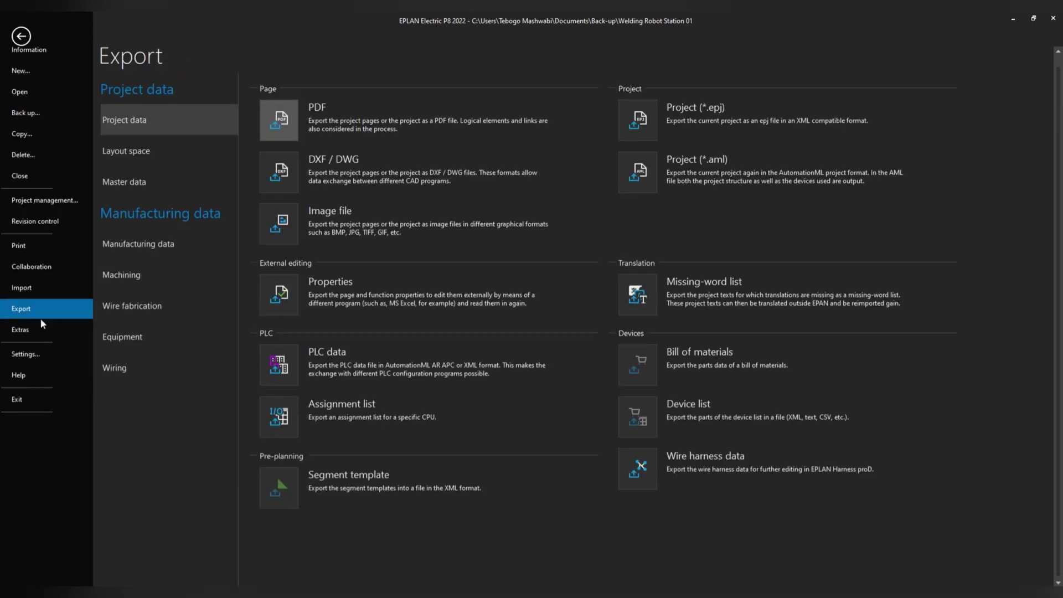
left_click(276, 118)
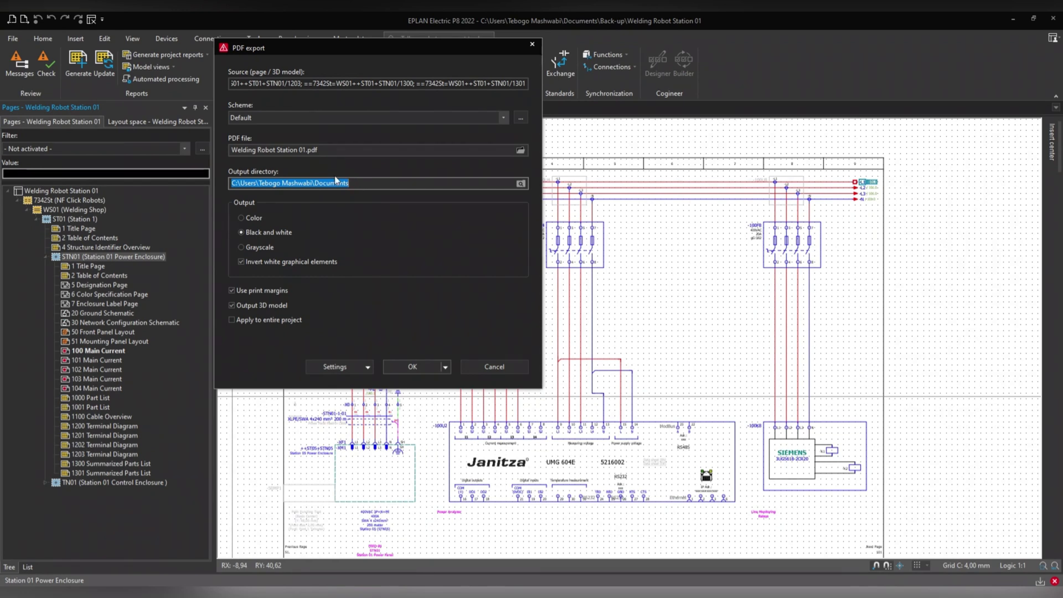
Rename the PDF to 'Welding Robot Station 01 - PDF' and switch output to Color
left_click(299, 152)
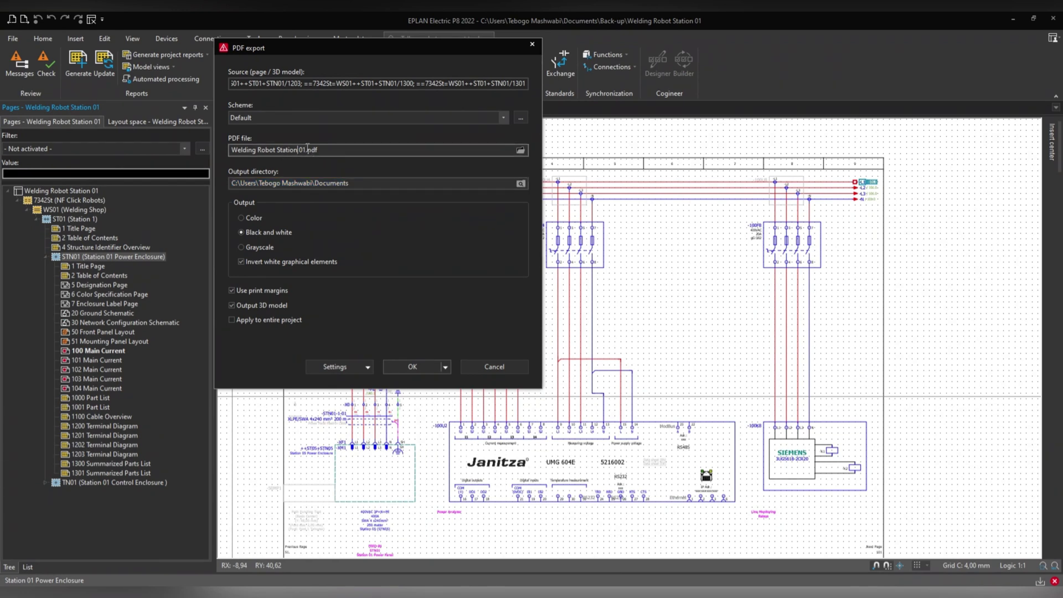
type("- PDF")
left_click(254, 218)
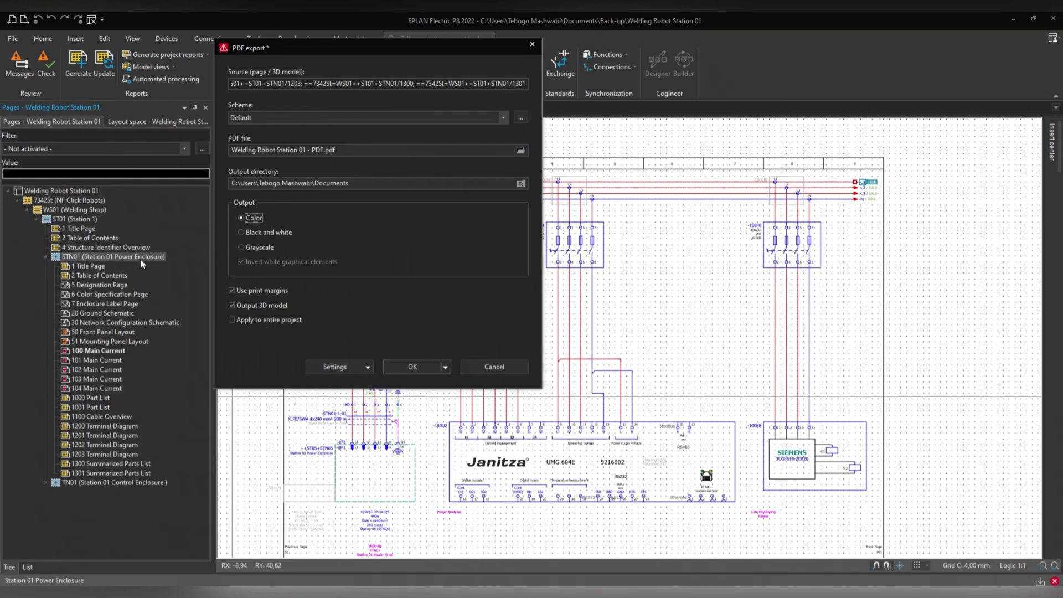
Confirm the 3 mm print margins and run the PDF export
left_click(367, 367)
left_click(343, 406)
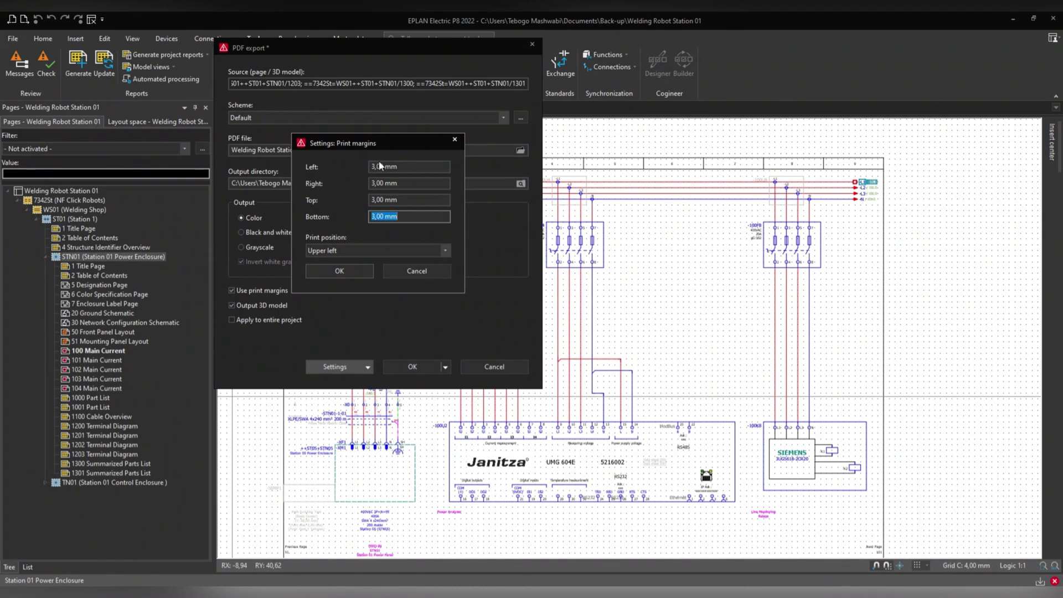
left_click(339, 271)
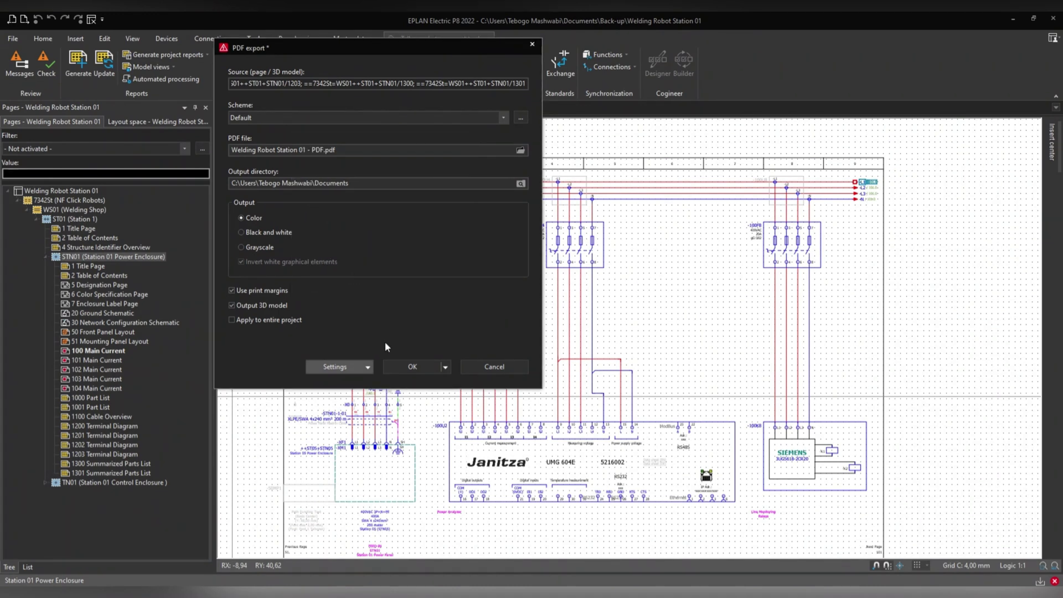
left_click(413, 368)
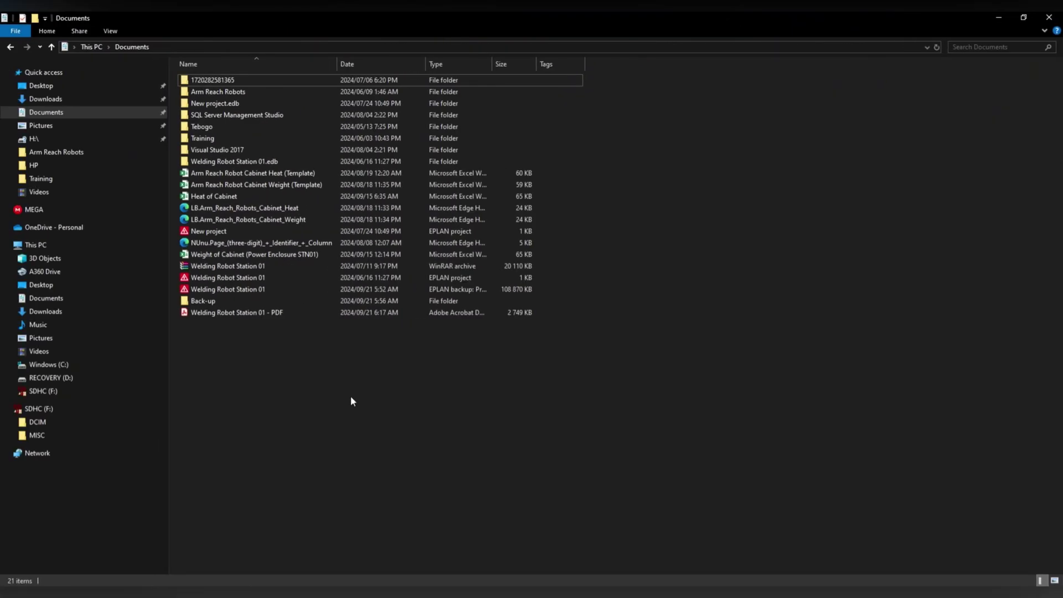
Open the exported Welding Robot Station 01 - PDF from Documents in Acrobat
left_click(203, 311)
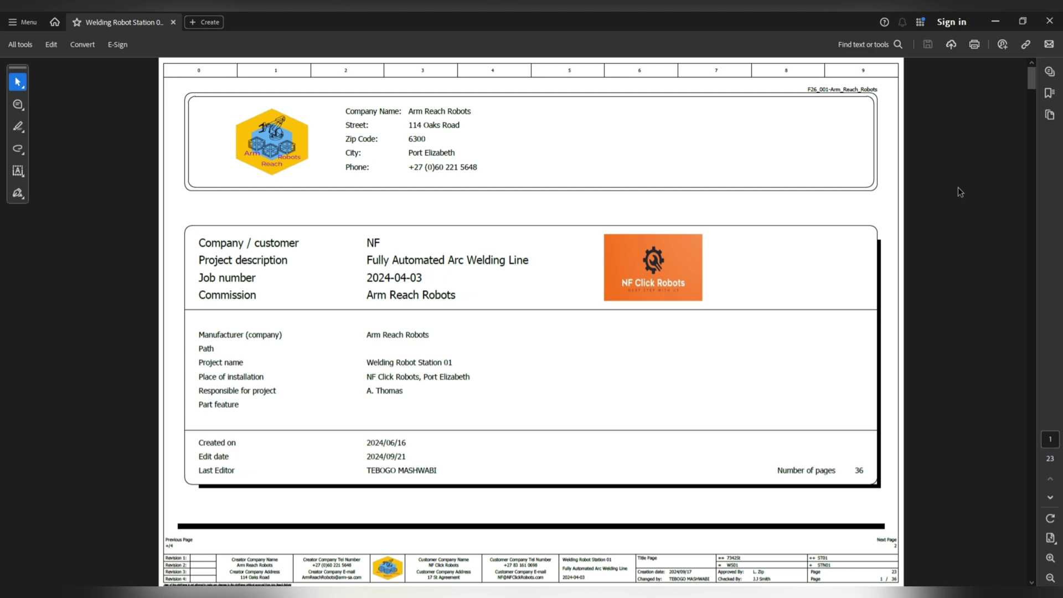
Scroll the PDF and follow the -L1 cross-references forward through pages 102, 103 and 104
left_click(1025, 99)
scroll(942, 191, "down", 6)
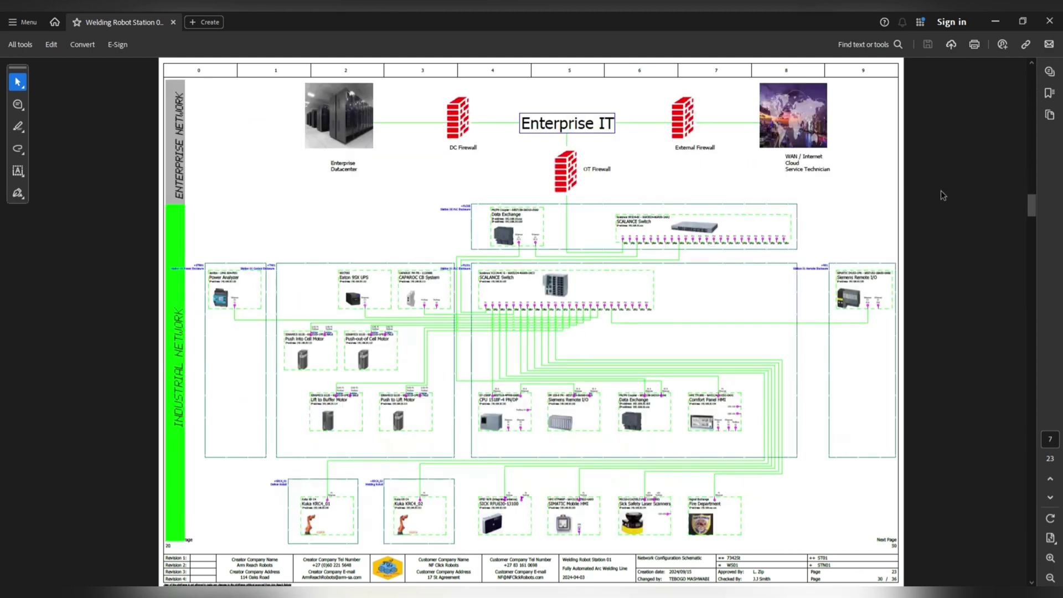
scroll(942, 196, "down", 2)
scroll(942, 195, "down", 3)
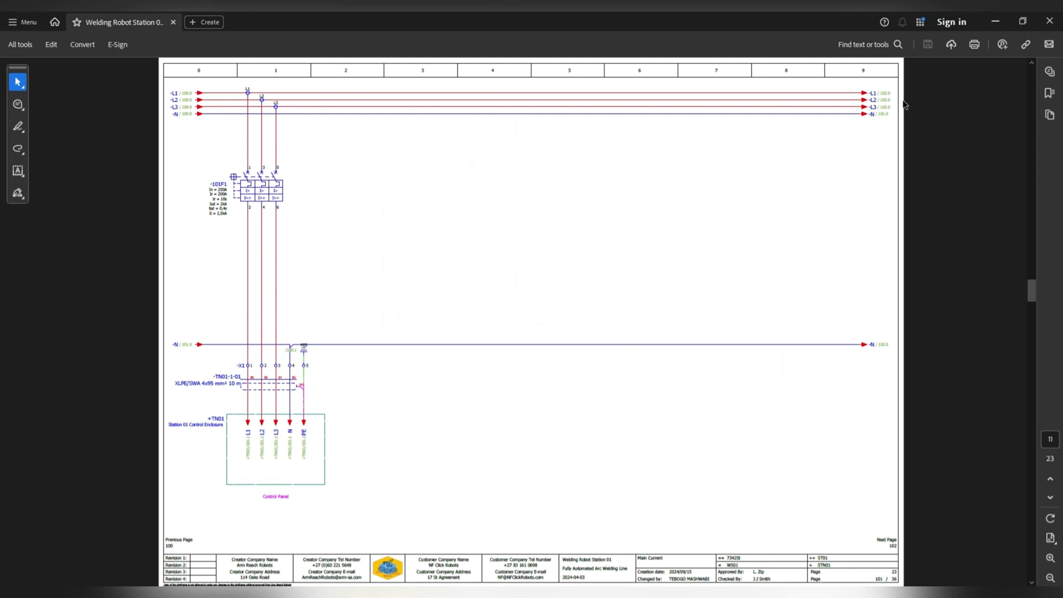
left_click(867, 98)
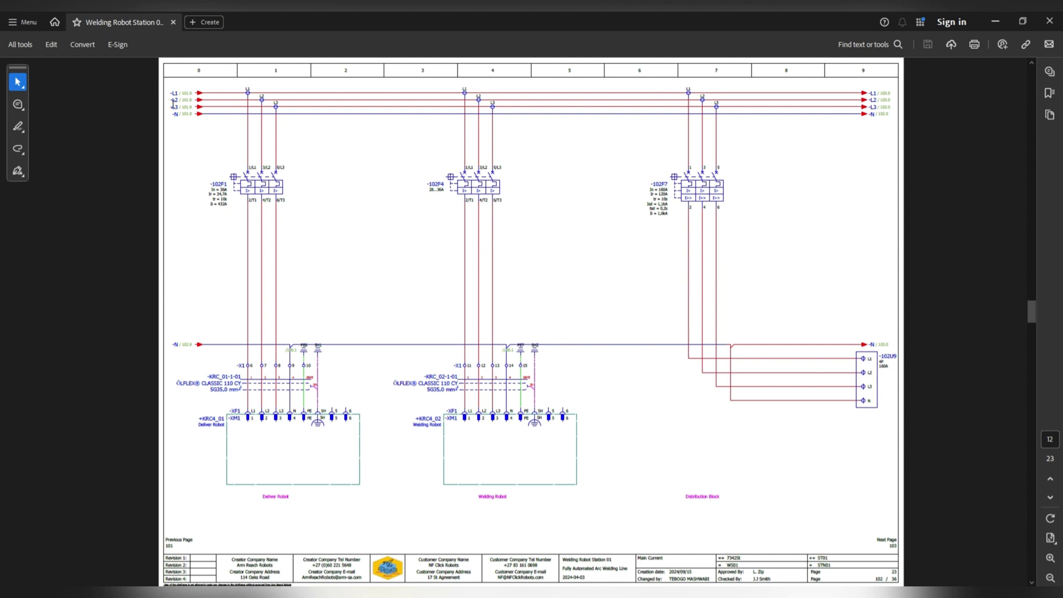
left_click(867, 95)
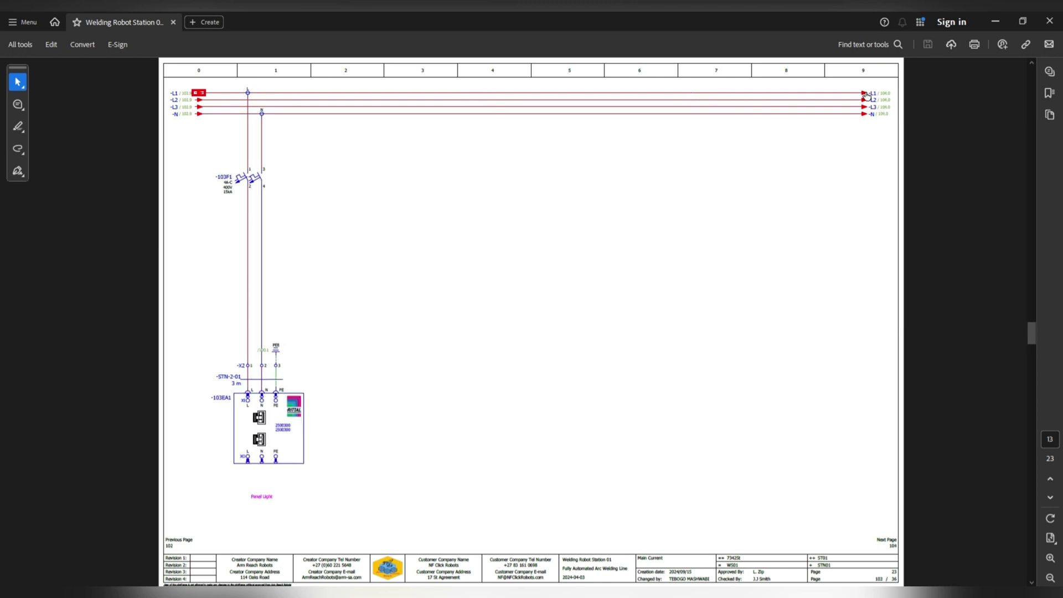
left_click(867, 95)
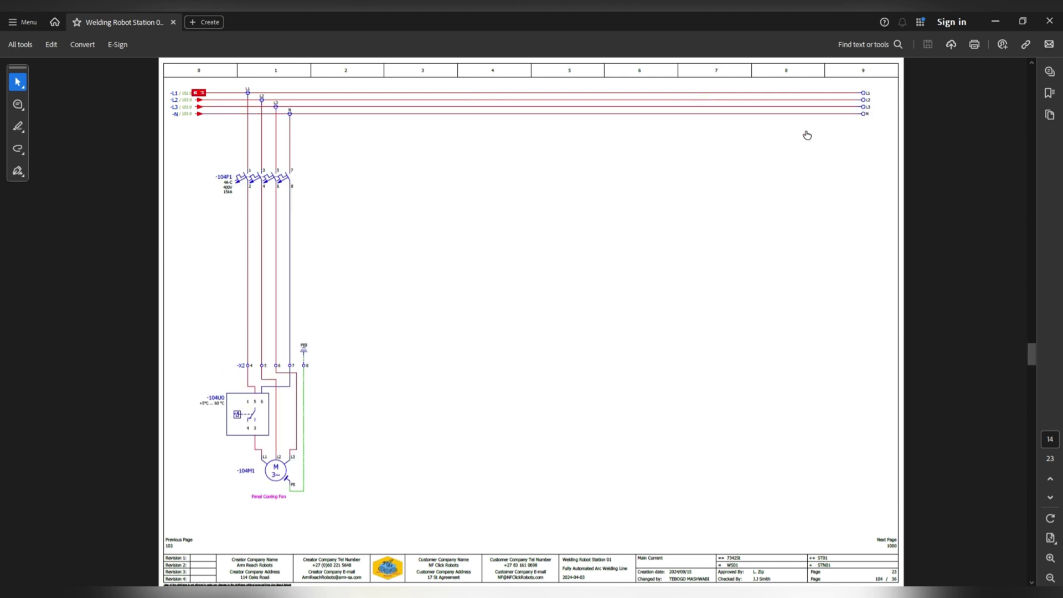
Follow the -N cross-references back from page 103 to page 100, then return to EPLAN
left_click(199, 115)
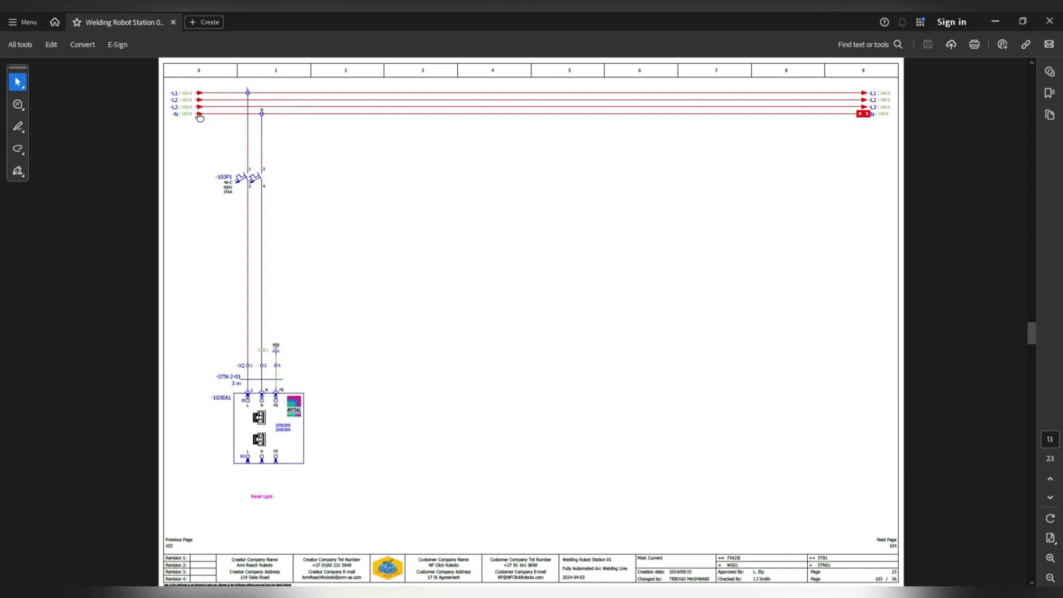
left_click(199, 115)
left_click(200, 115)
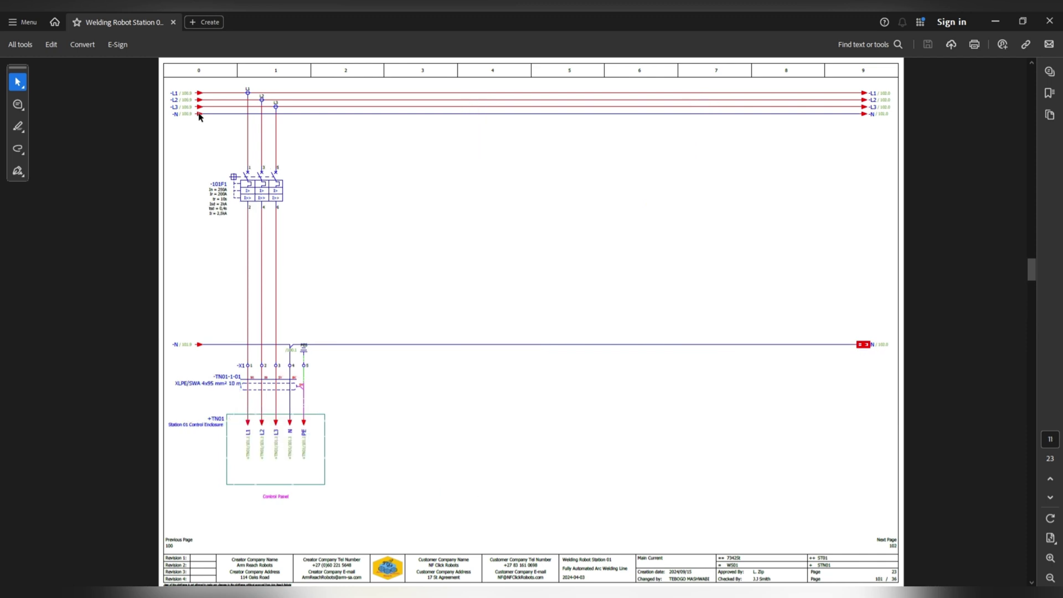
left_click(198, 113)
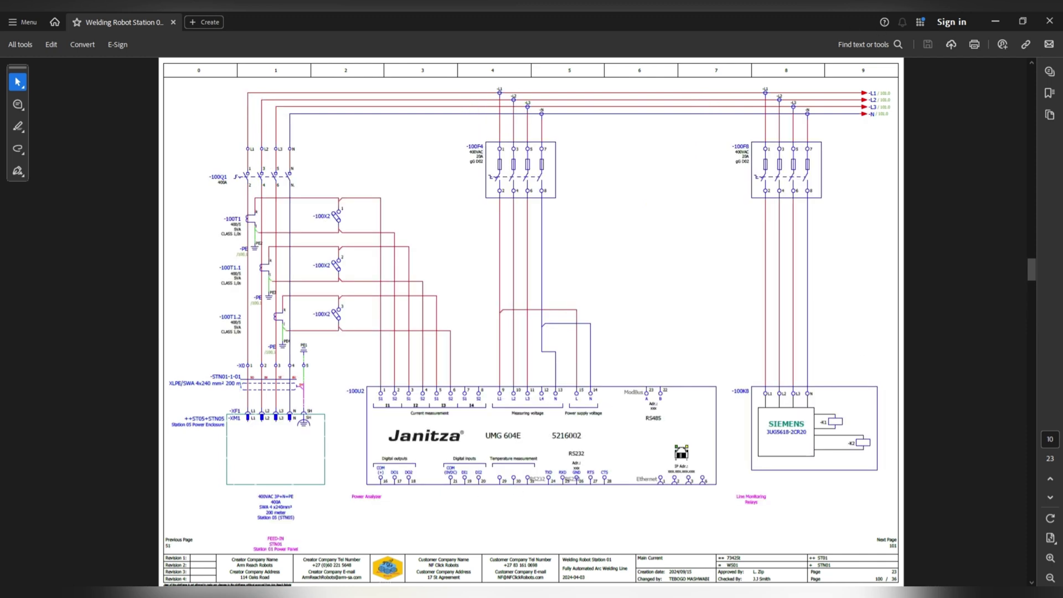
left_click(381, 581)
left_click(13, 39)
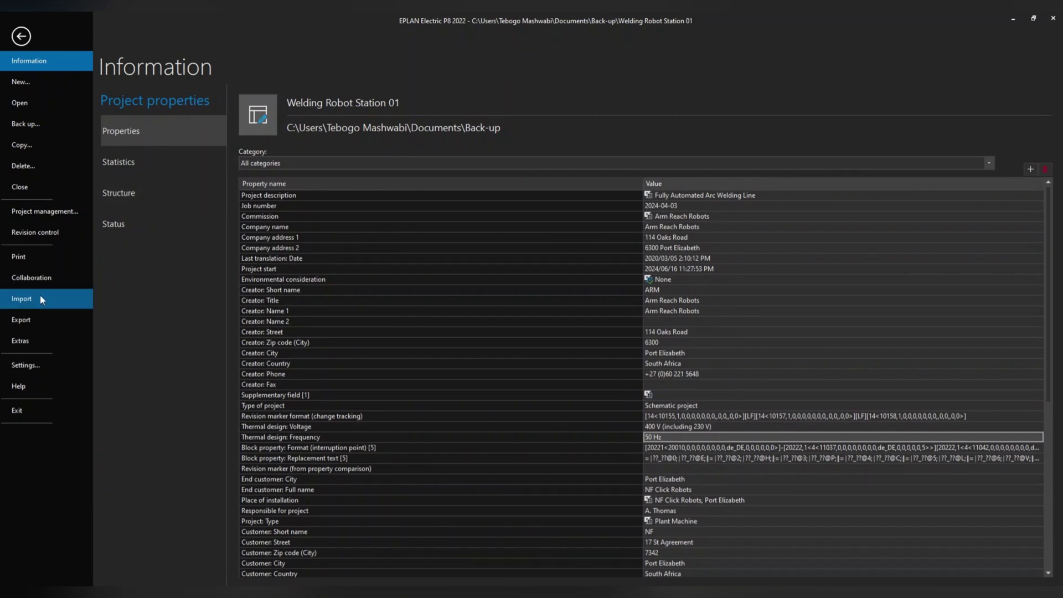
Print the project with Microsoft Print to PDF as 'Welding Robot Station 01 - Print PDF' in Documents
left_click(40, 257)
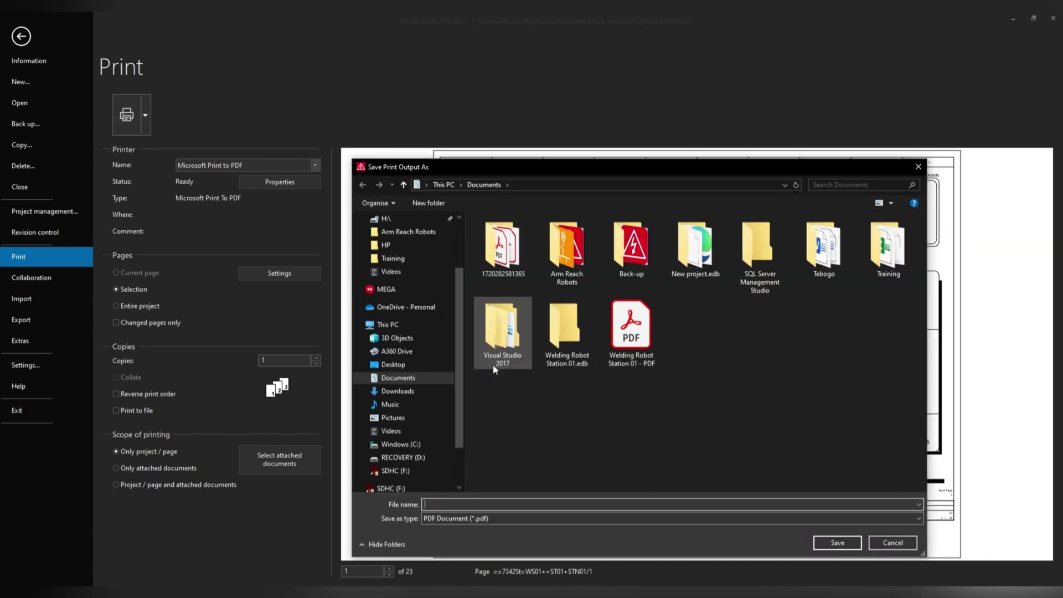
left_click(631, 332)
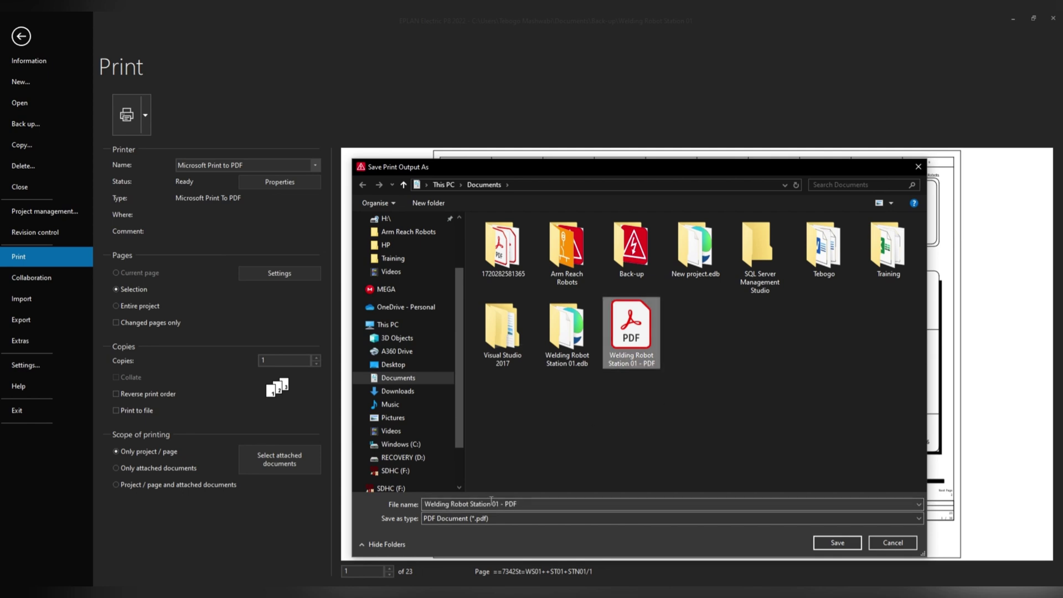
left_click(526, 505)
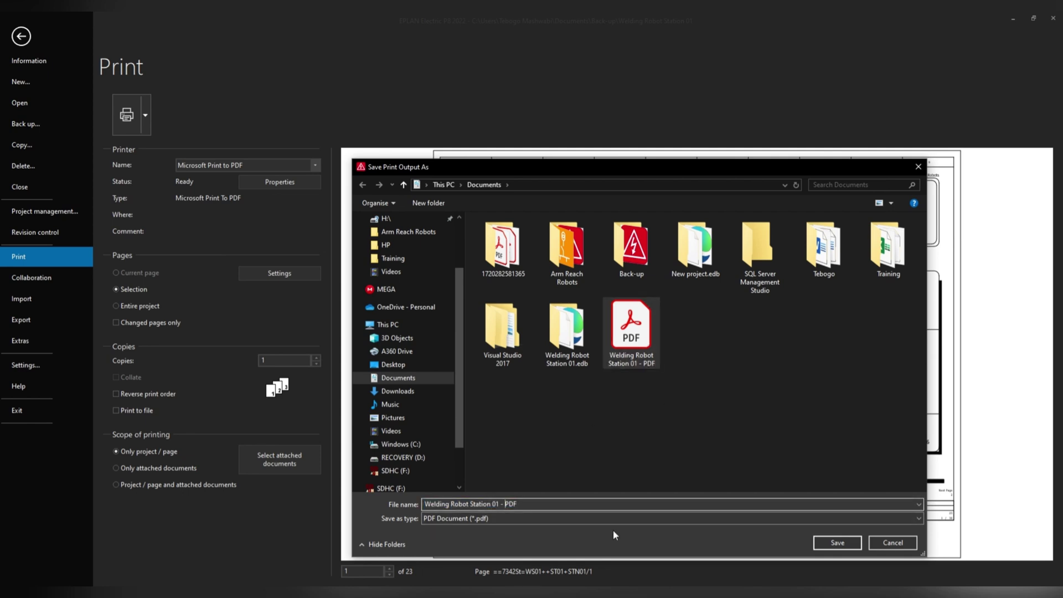
key("BackSpace")
key("BackSpace")
key("BackSpace")
type("Project")
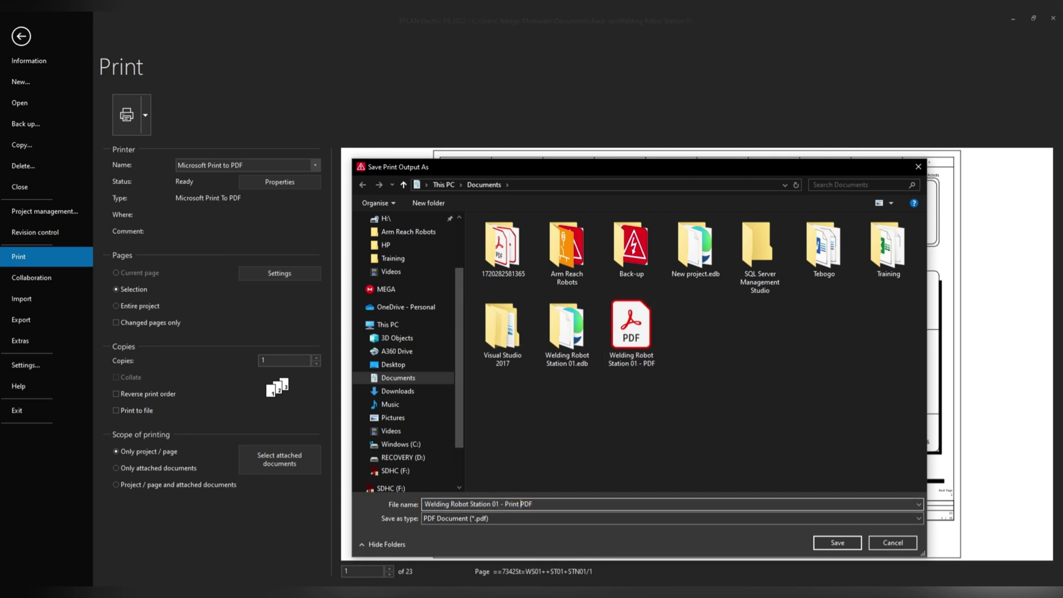
key("Return")
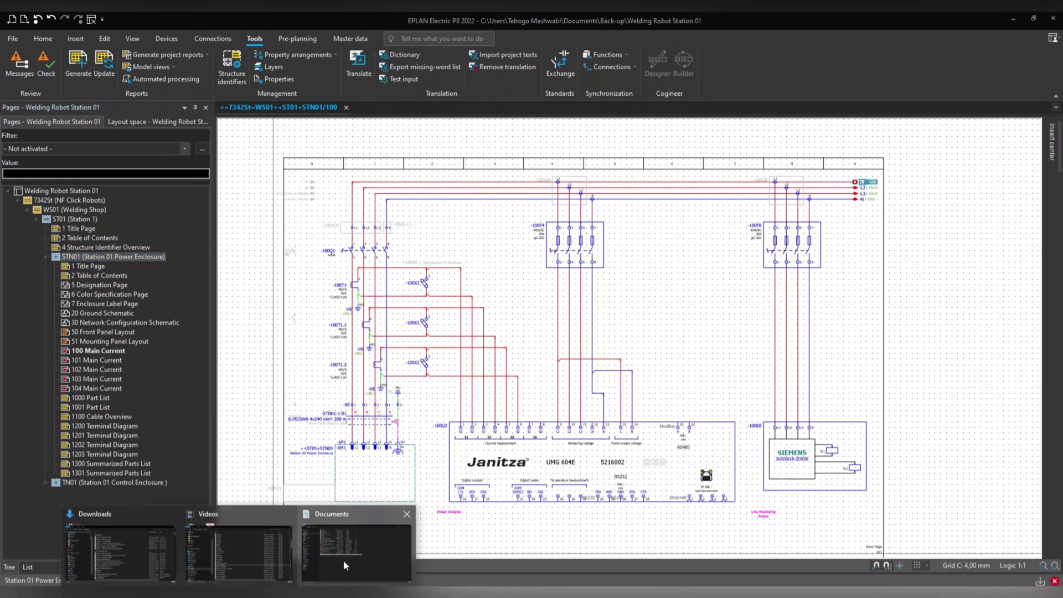
From the Documents window, open 'Welding Robot Station 01 - Print PDF' in Acrobat
left_click(343, 560)
left_click(230, 327)
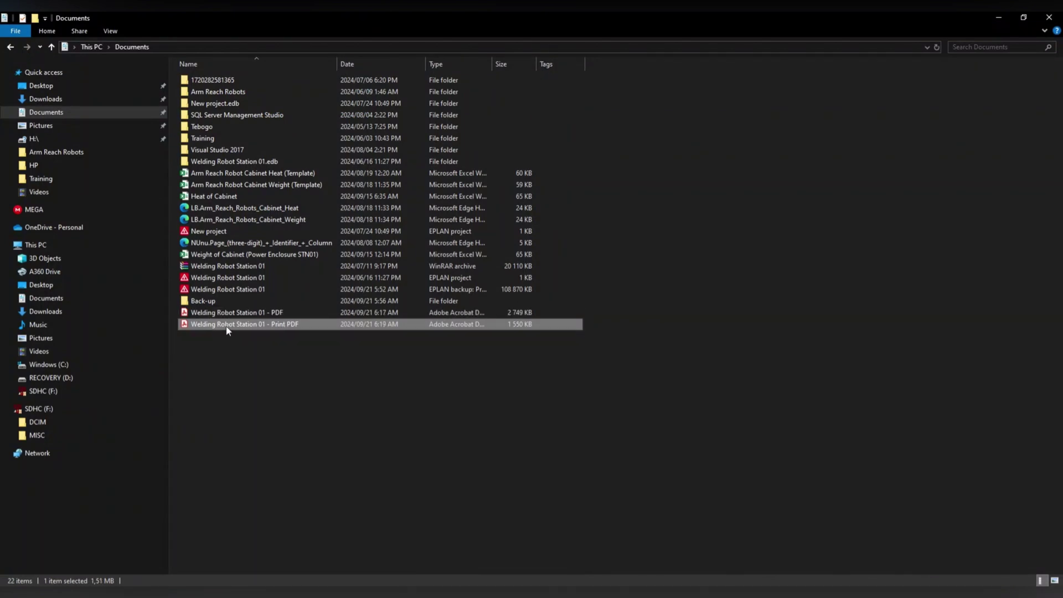
double_click(299, 327)
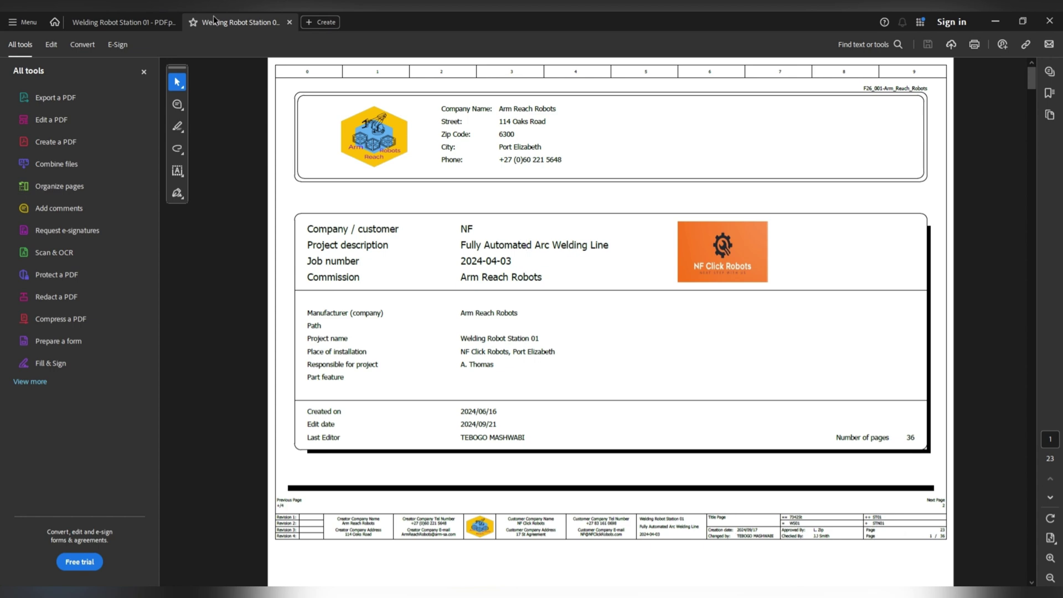
Reorder the two PDF tabs and scroll the exported PDF's opening pages
left_click_drag(94, 21, 216, 21)
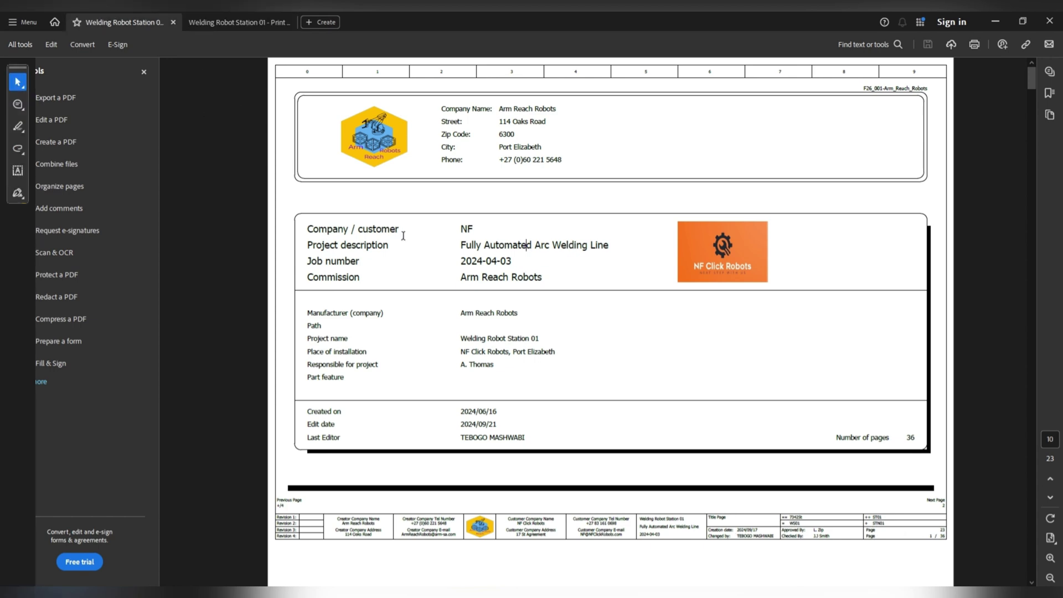
scroll(486, 308, "down", 8)
scroll(486, 309, "up", 8)
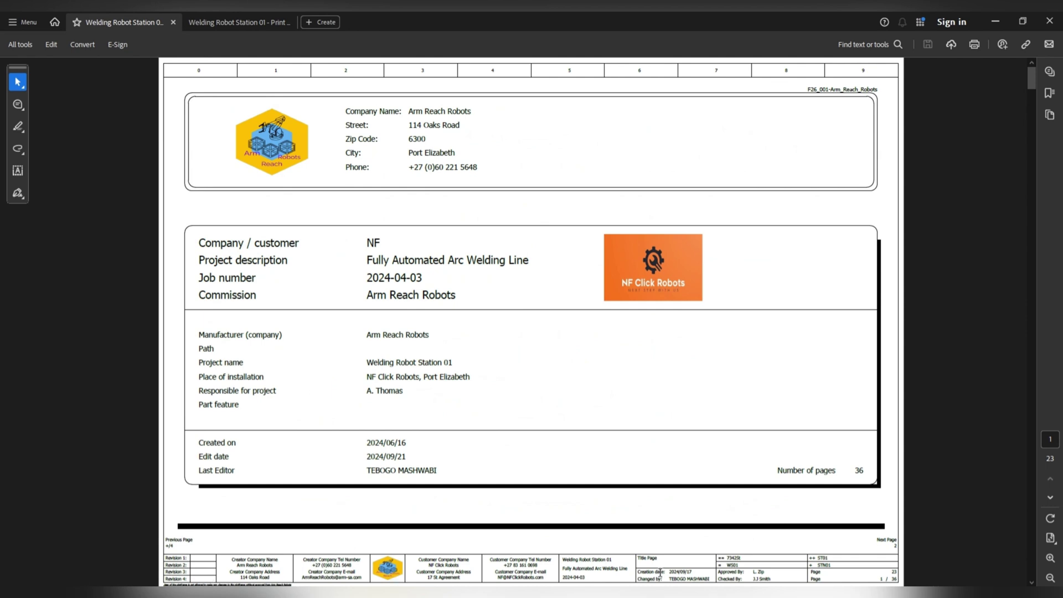
Page through the Print PDF to compare it with the export, then minimise Acrobat
left_click(227, 23)
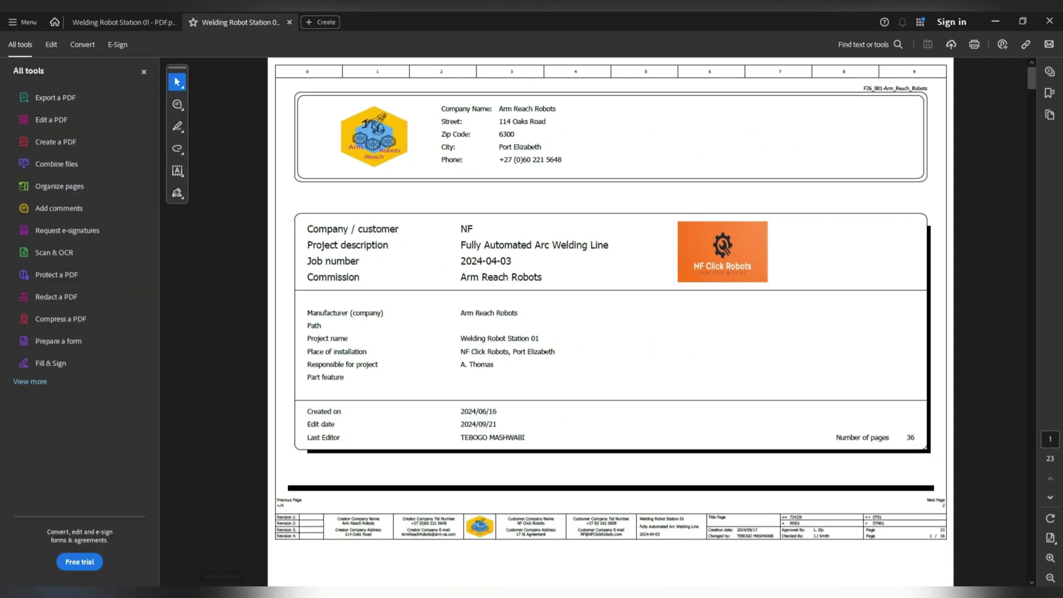
scroll(735, 277, "down", 5)
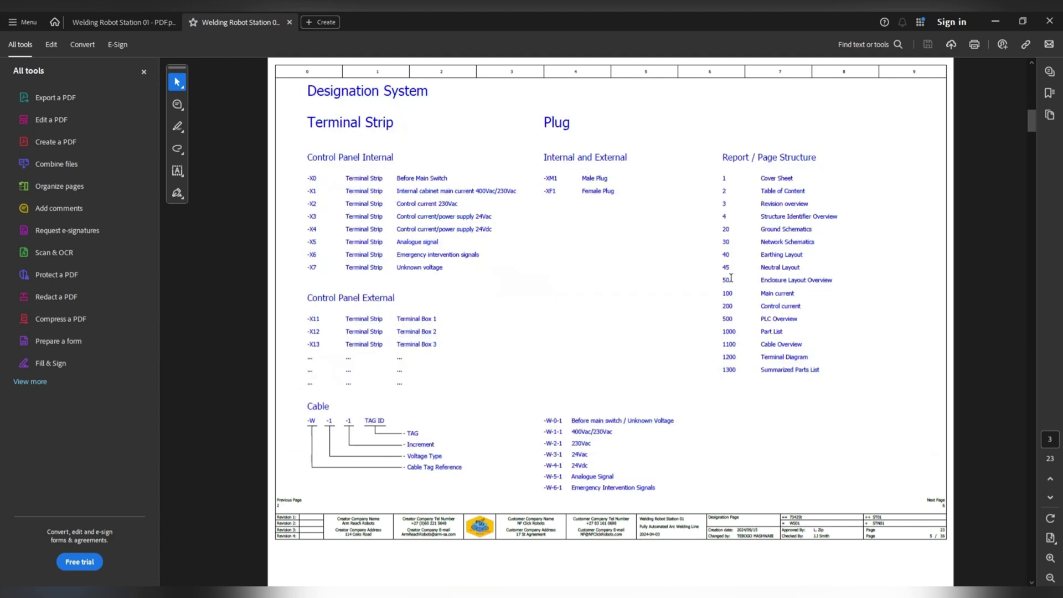
scroll(729, 275, "down", 5)
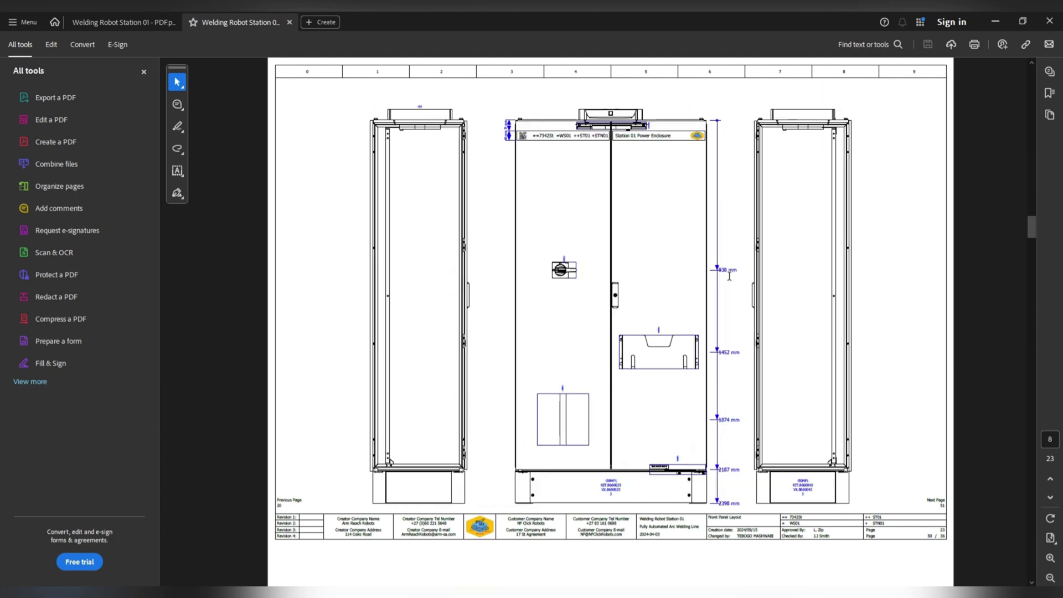
scroll(730, 279, "up", 1)
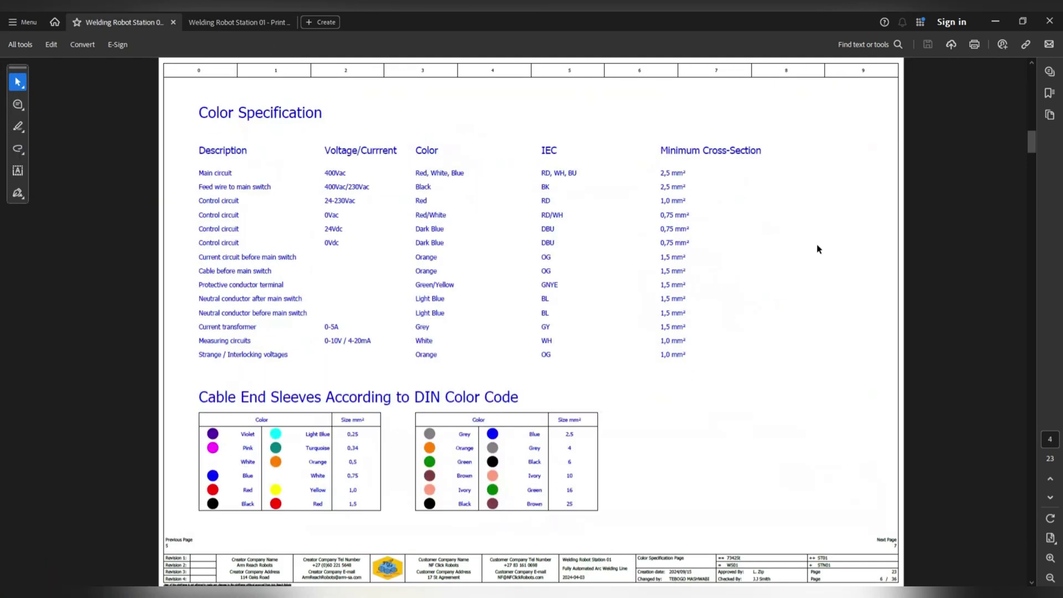
scroll(816, 244, "down", 6)
scroll(835, 203, "down", 4)
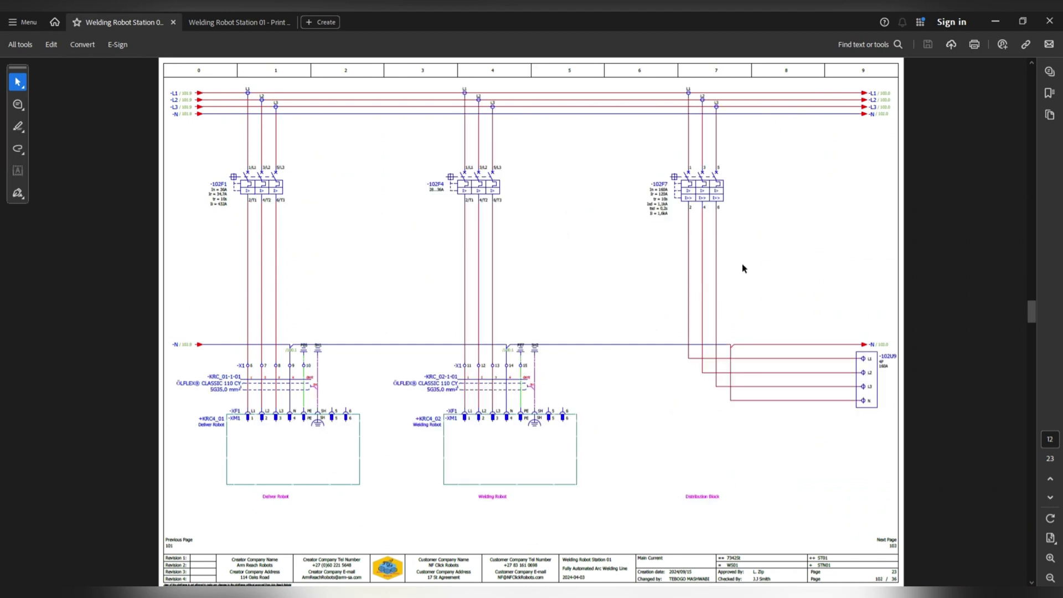
scroll(808, 122, "down", 1)
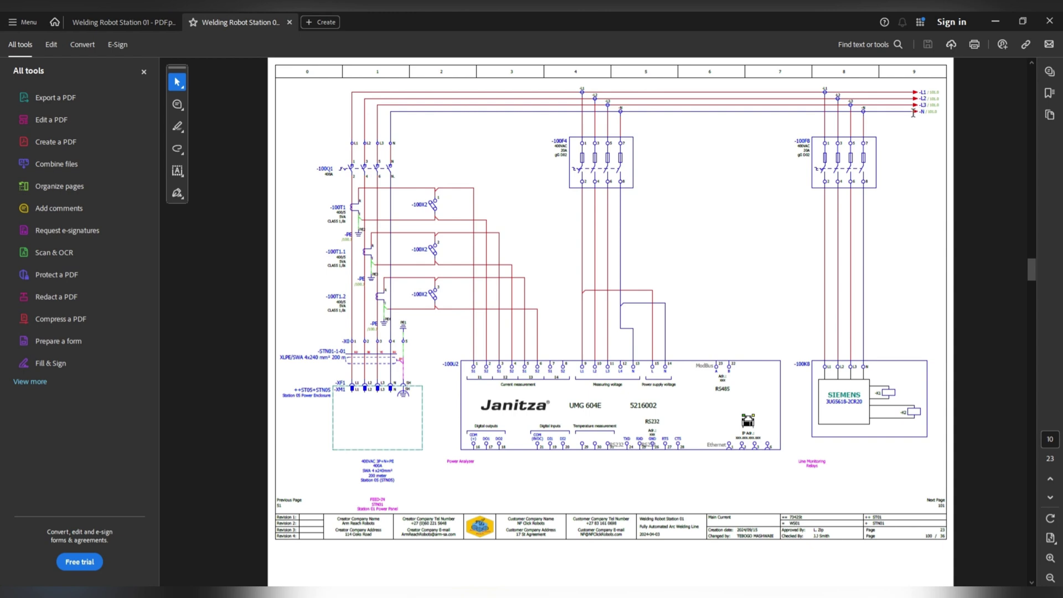
scroll(901, 299, "down", 2)
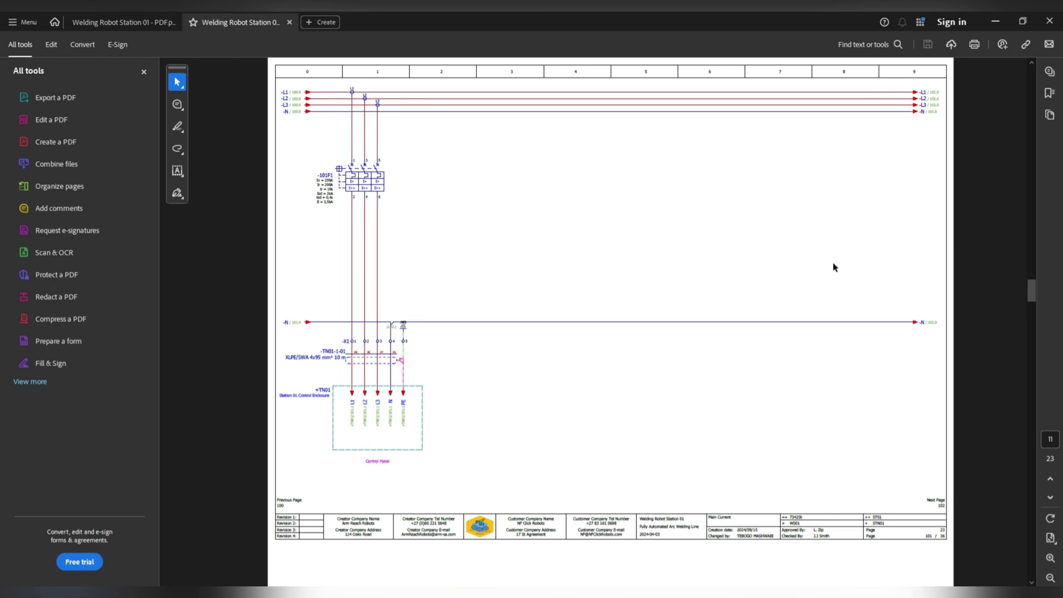
left_click(995, 21)
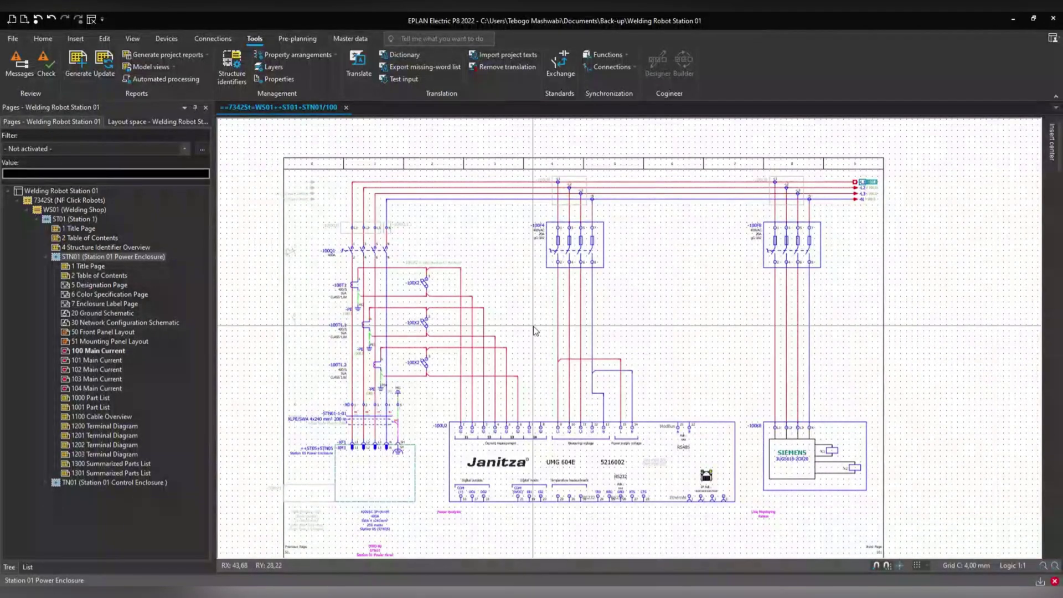
scroll(346, 452, "up", 5)
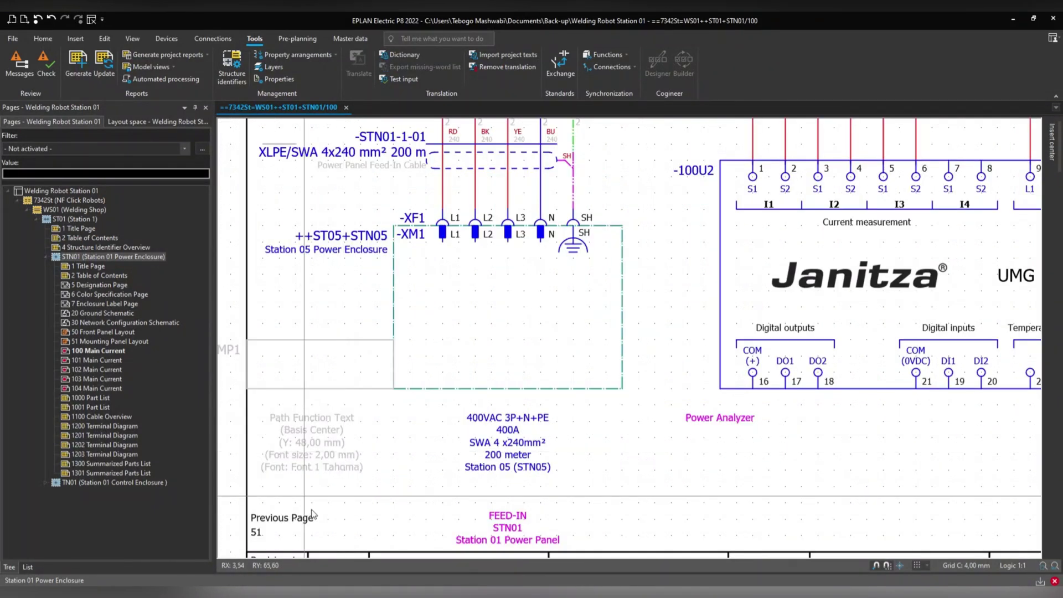
left_click(347, 376)
left_click(349, 443)
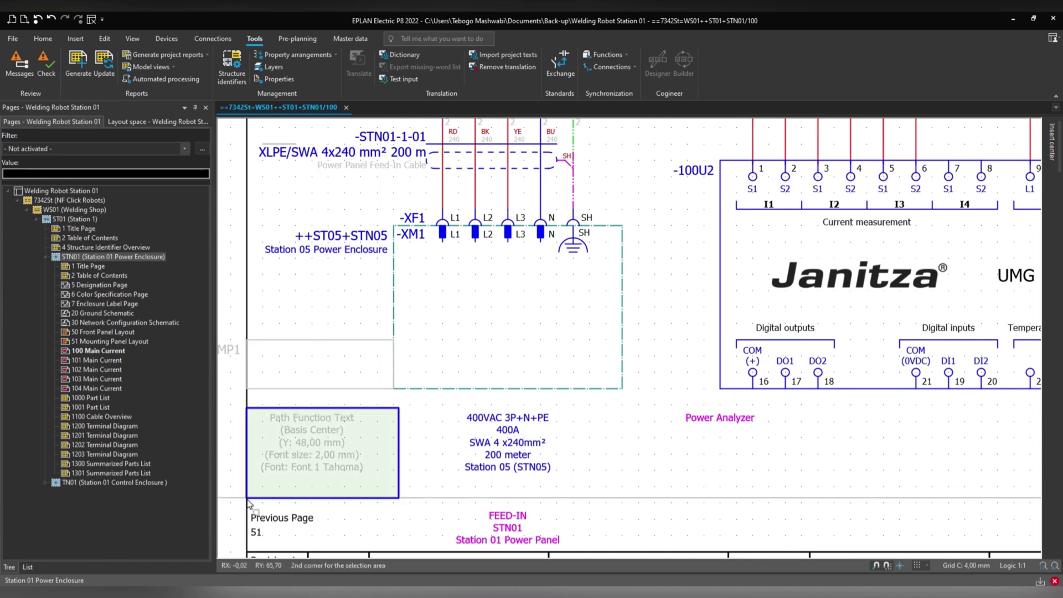
scroll(297, 469, "down", 1)
scroll(297, 469, "down", 1)
scroll(313, 446, "up", 2)
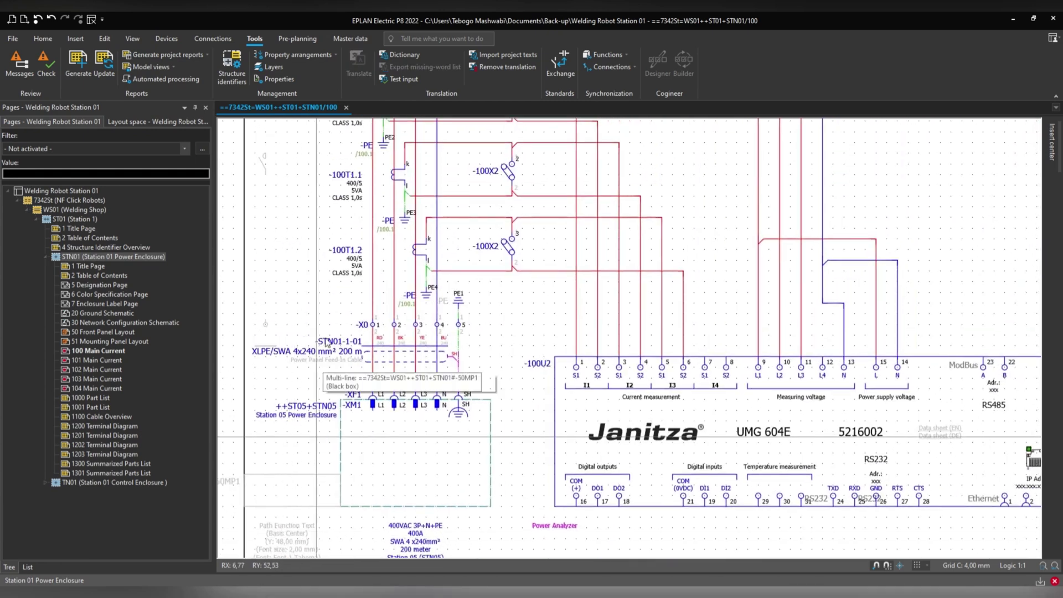
scroll(294, 219, "up", 1)
scroll(322, 356, "up", 1)
left_click_drag(346, 158, 294, 417)
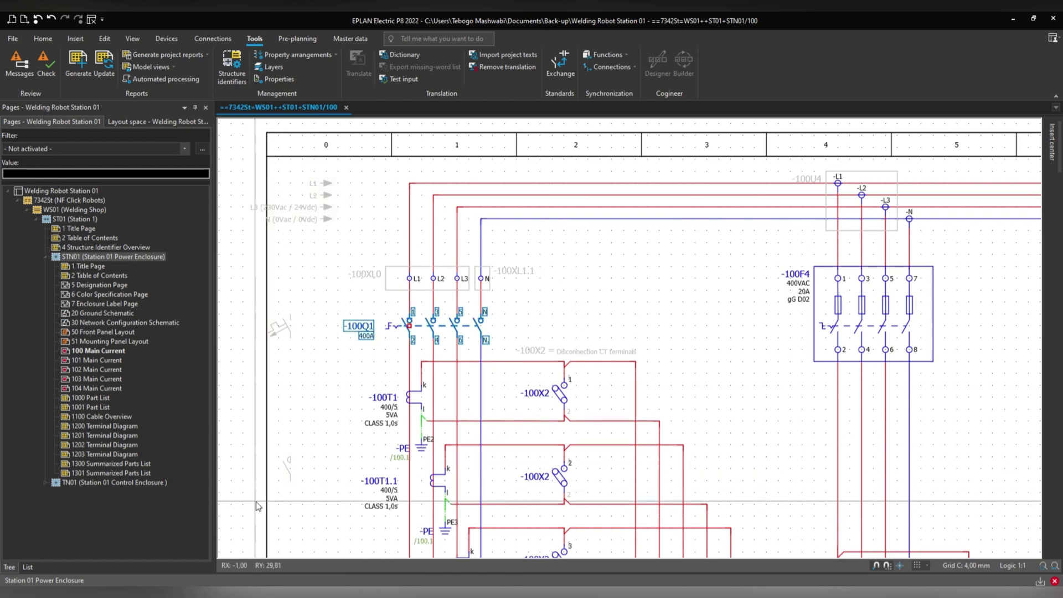
left_click(294, 415)
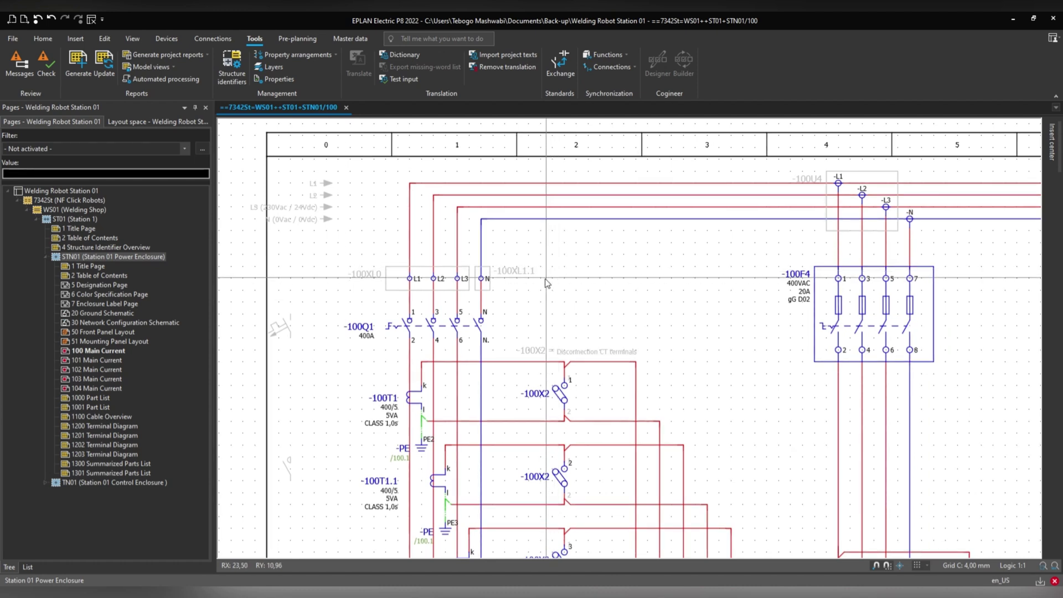
In File > Settings, search 'show invi' to reach User > Graphical editing > 2D's Show invisible elements
left_click(12, 38)
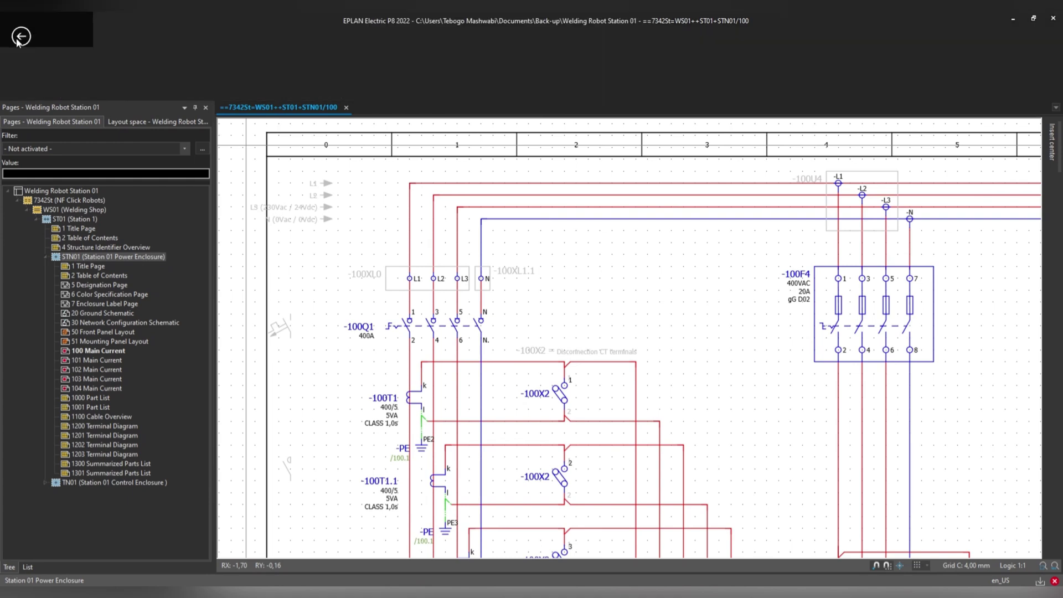
left_click(54, 363)
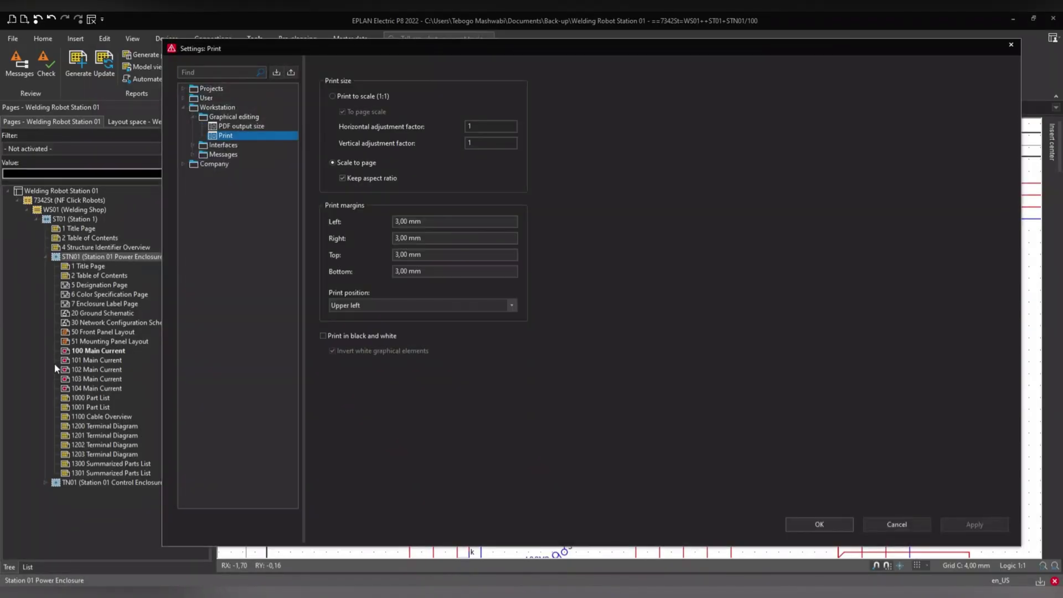
left_click(216, 72)
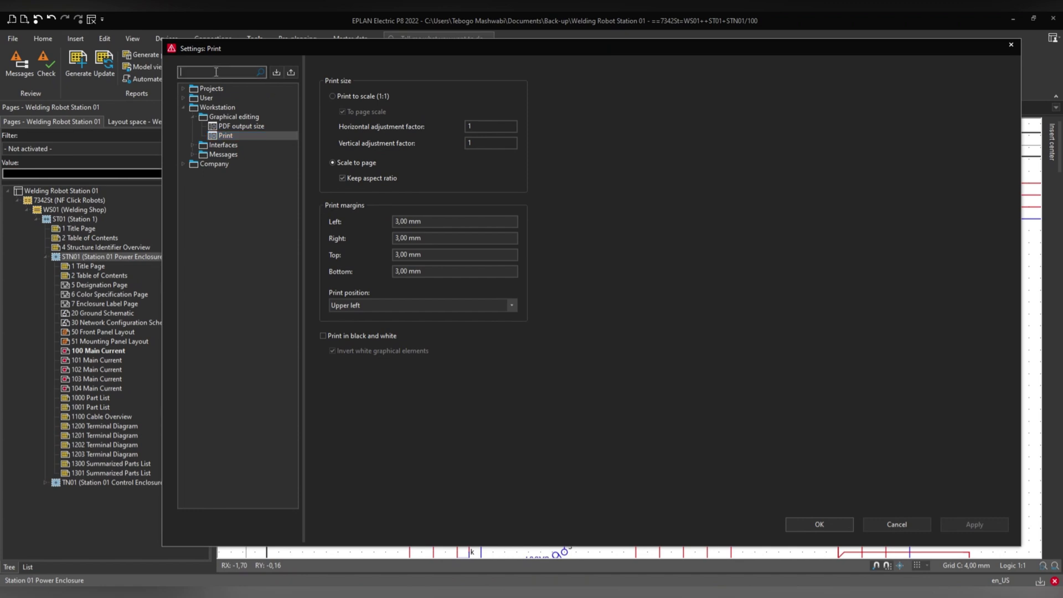
type("shw")
key("BackSpace")
key("BackSpace")
type("how invis")
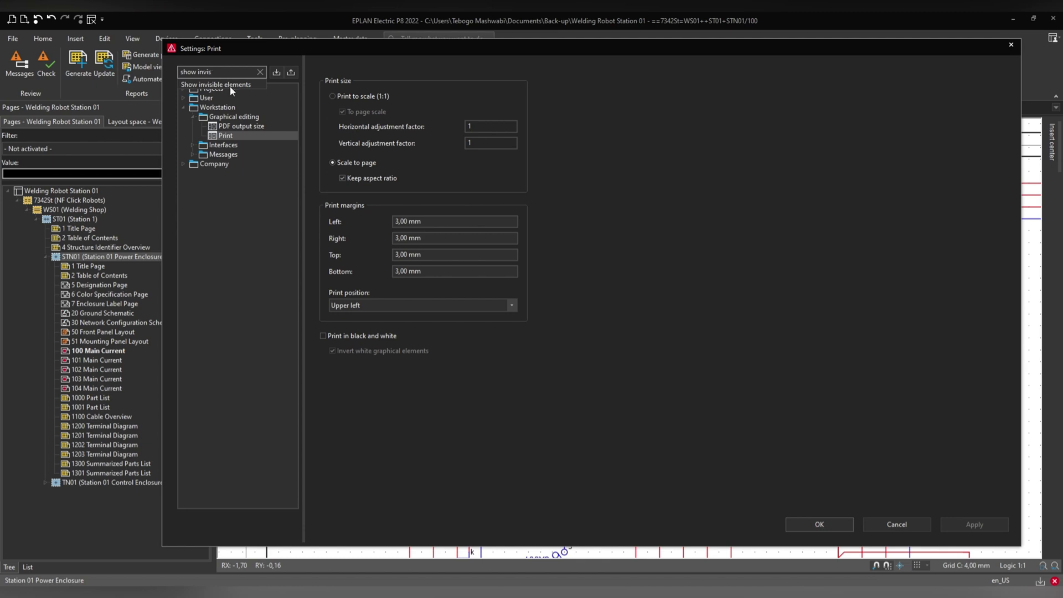
left_click(231, 86)
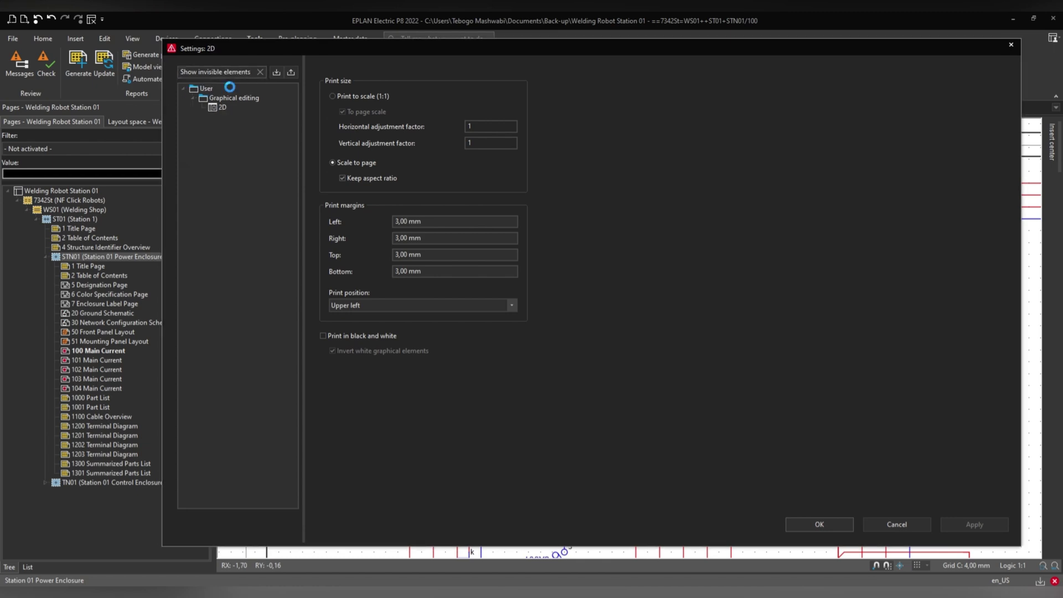